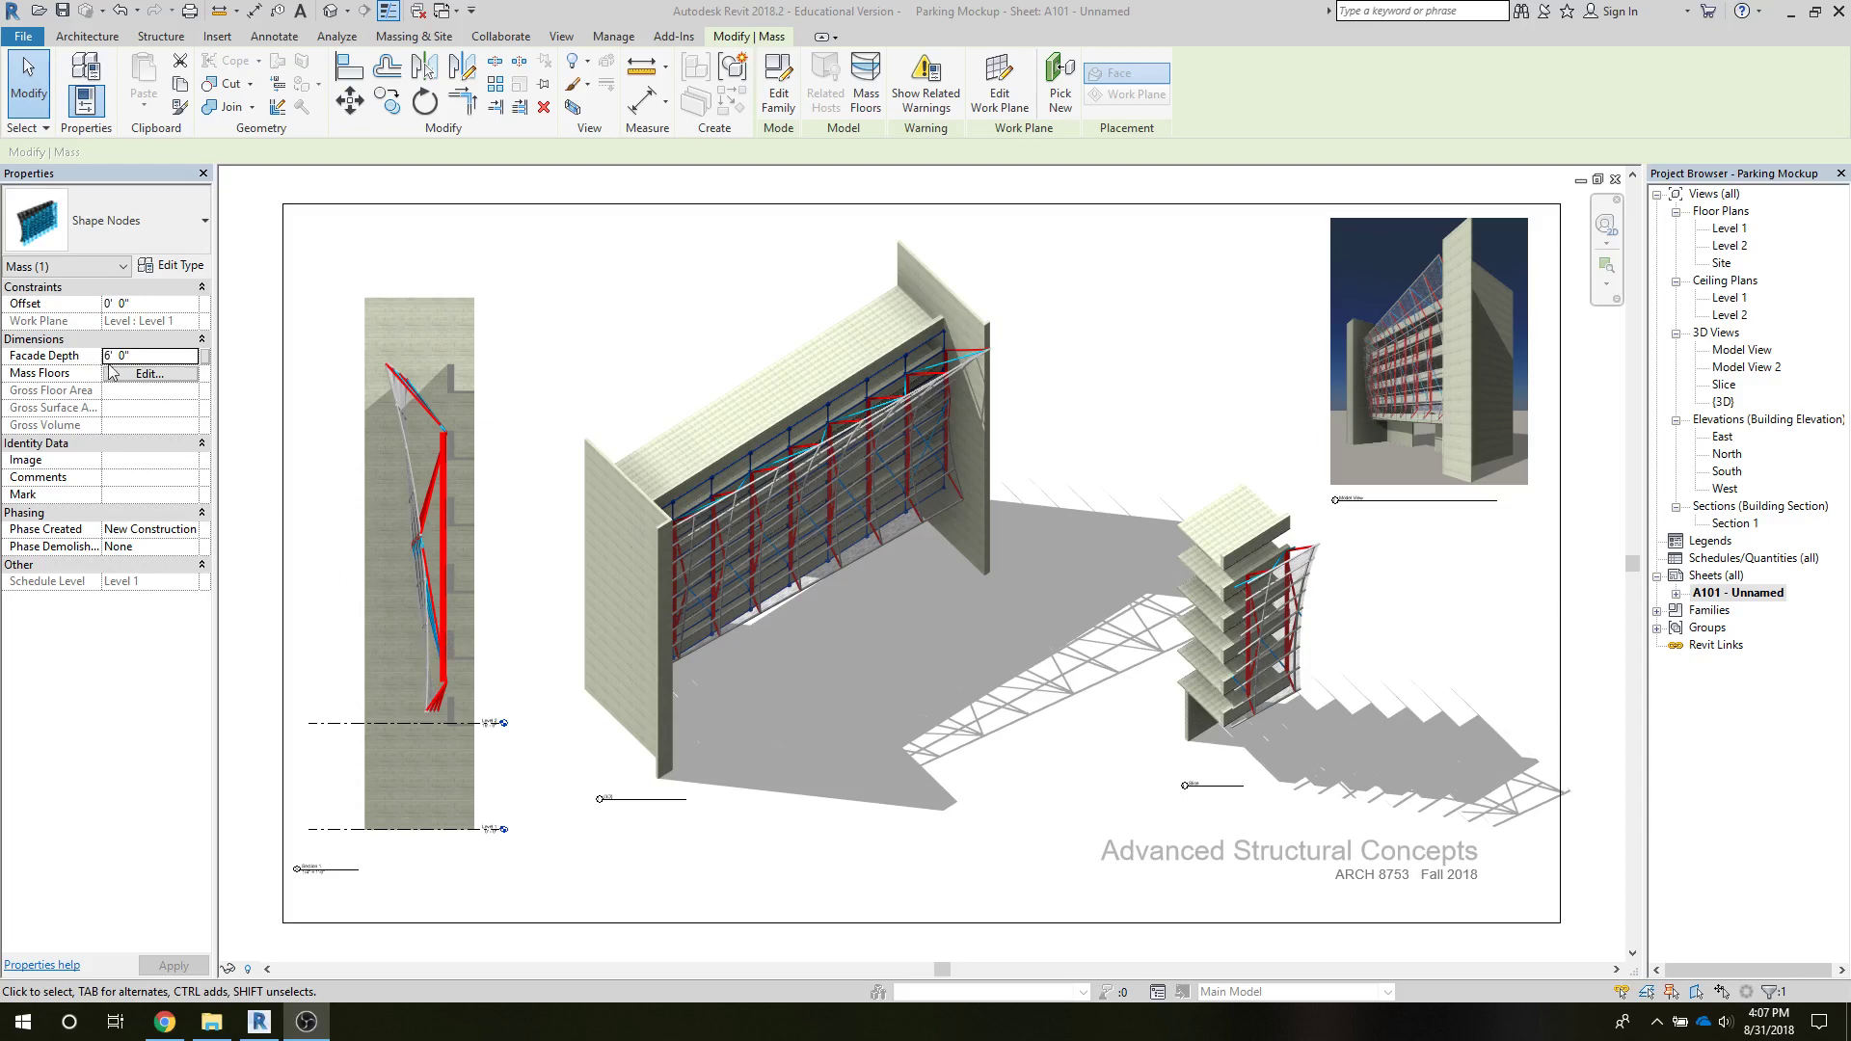
Change the Shape Nodes mass's Facade Depth from 6' 0" to 12' 0" in Properties
click(112, 356)
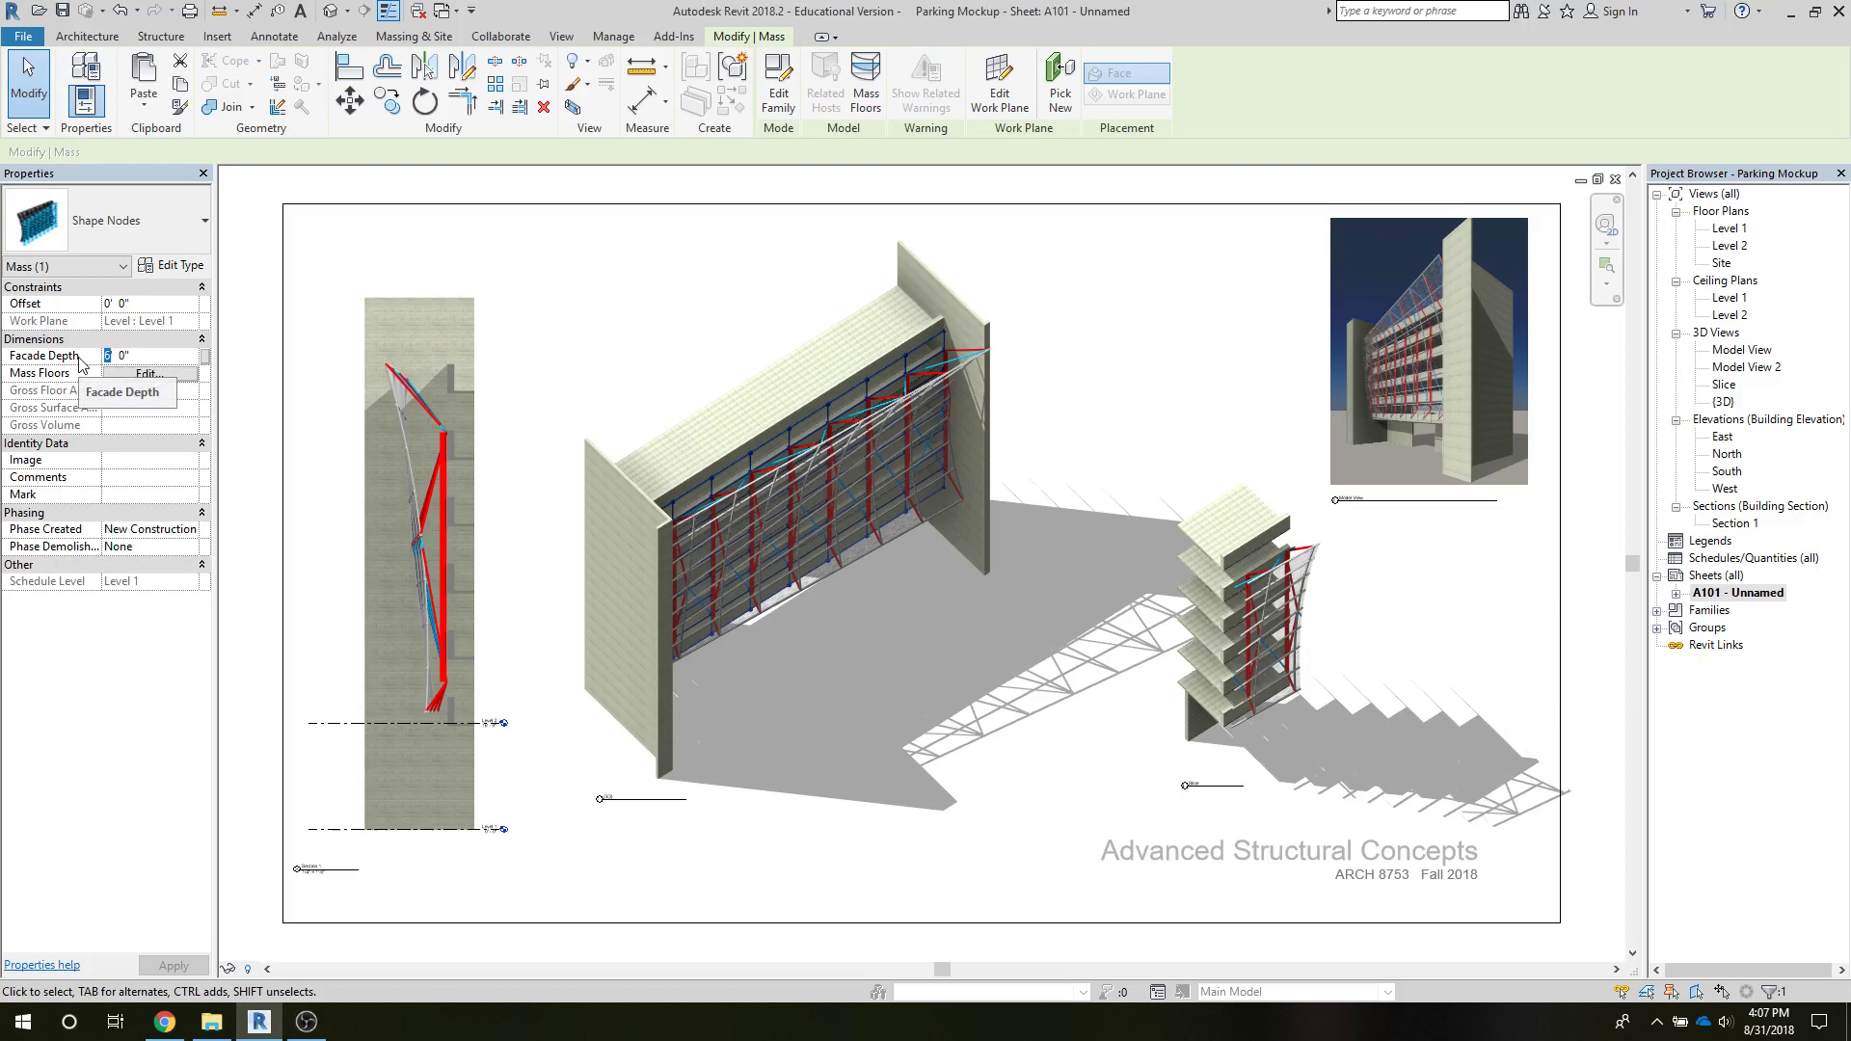
text(12)
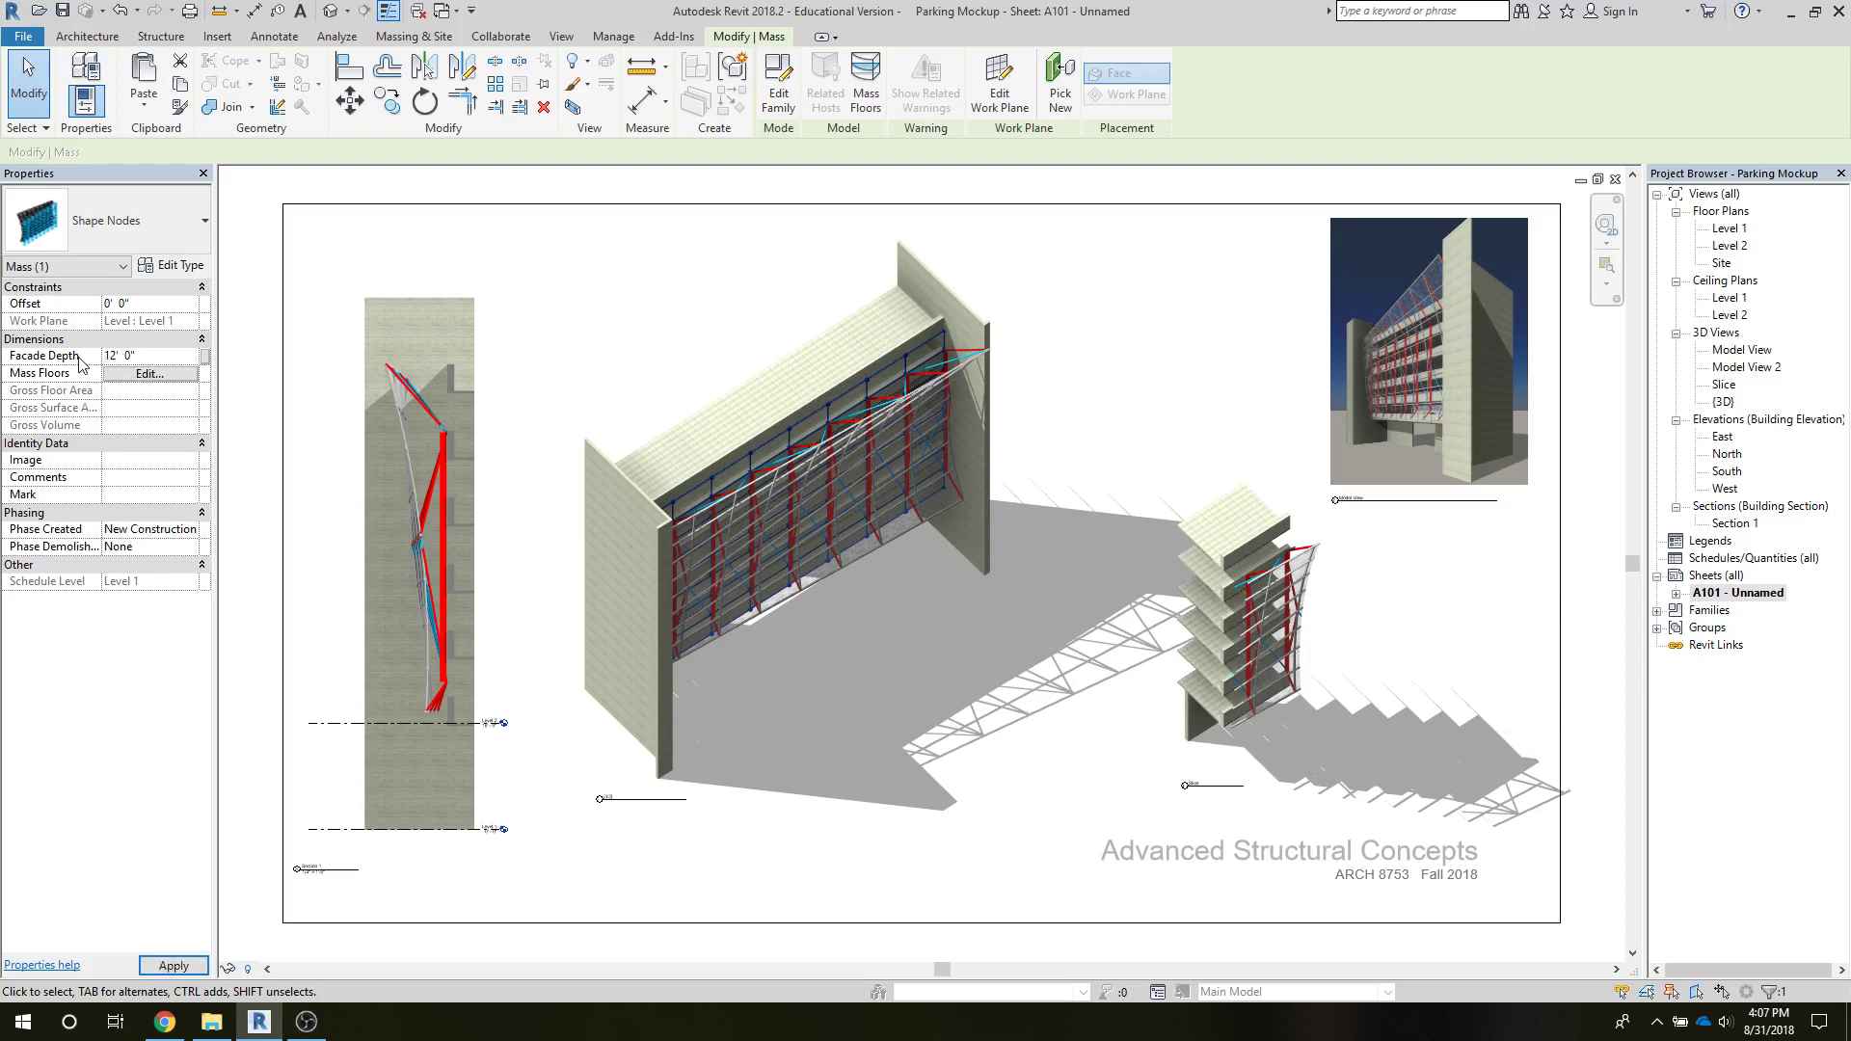
double_click(106, 355)
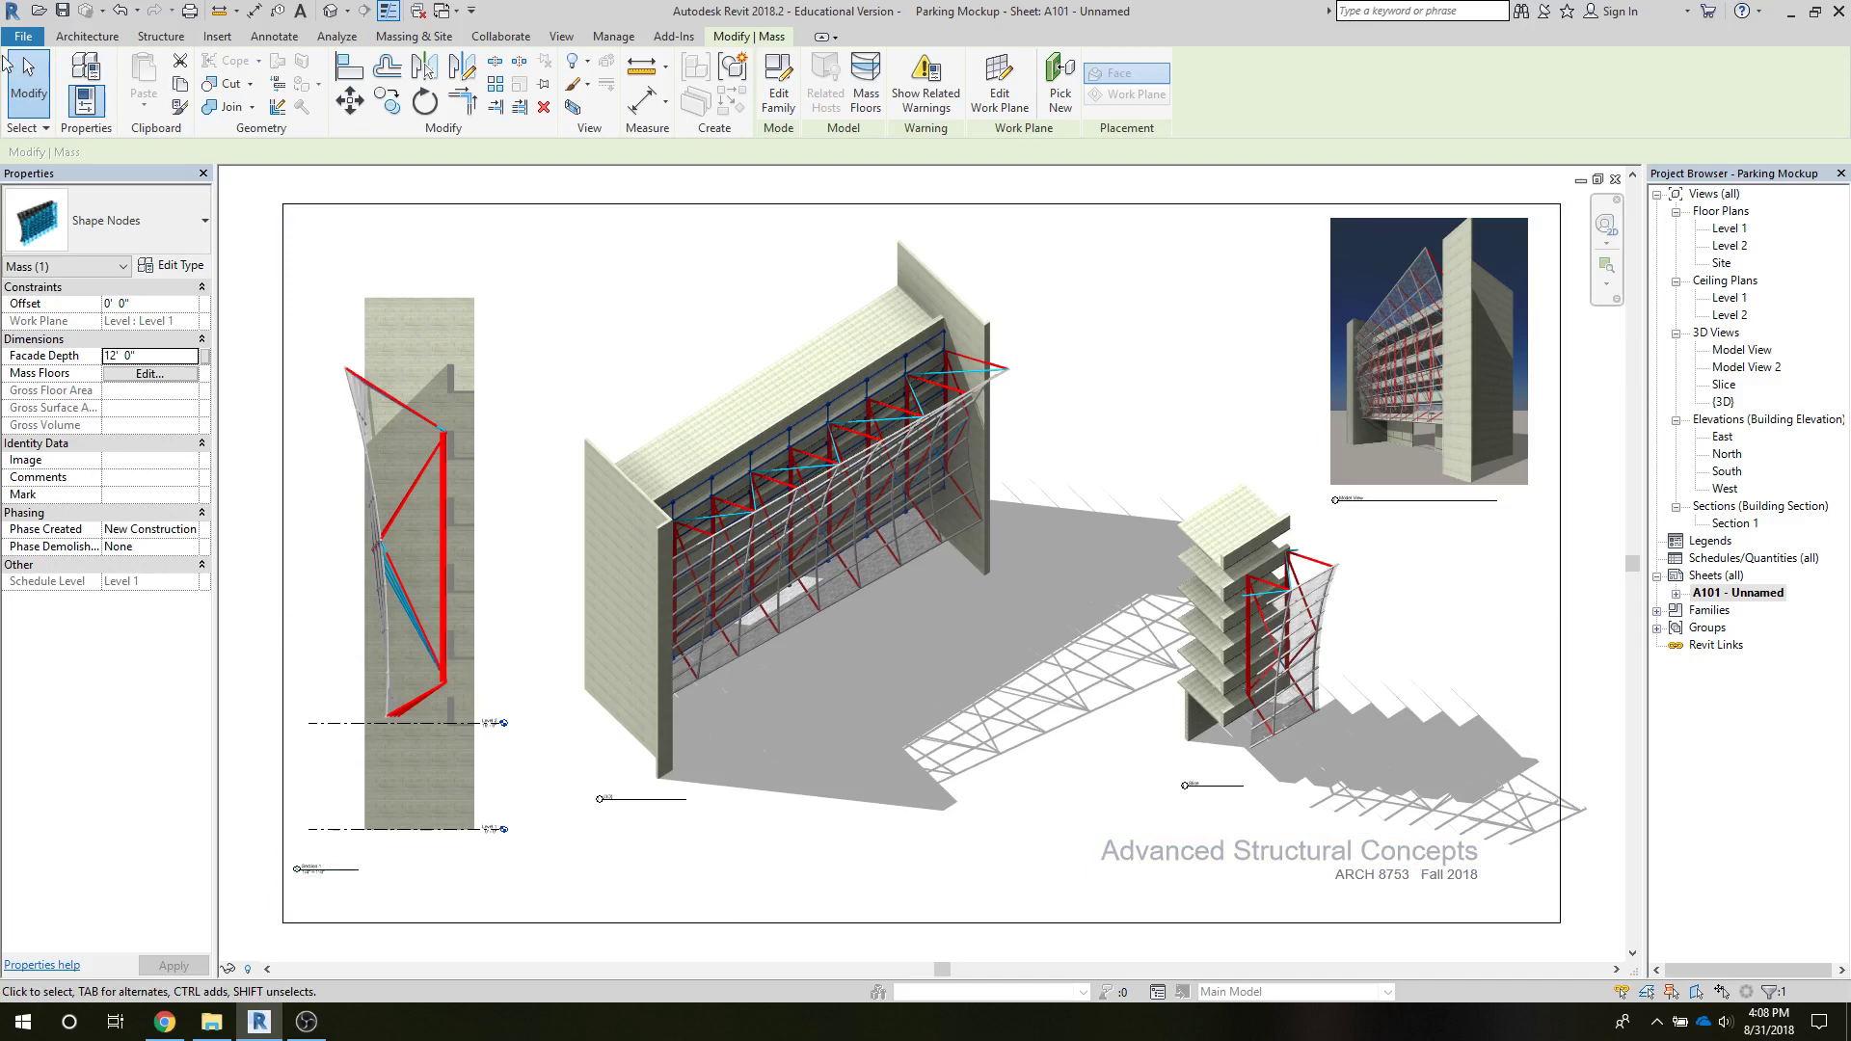
Save Parking Mockup.rvt, then open Shape Nodes.rfa from Recent Documents
click(23, 37)
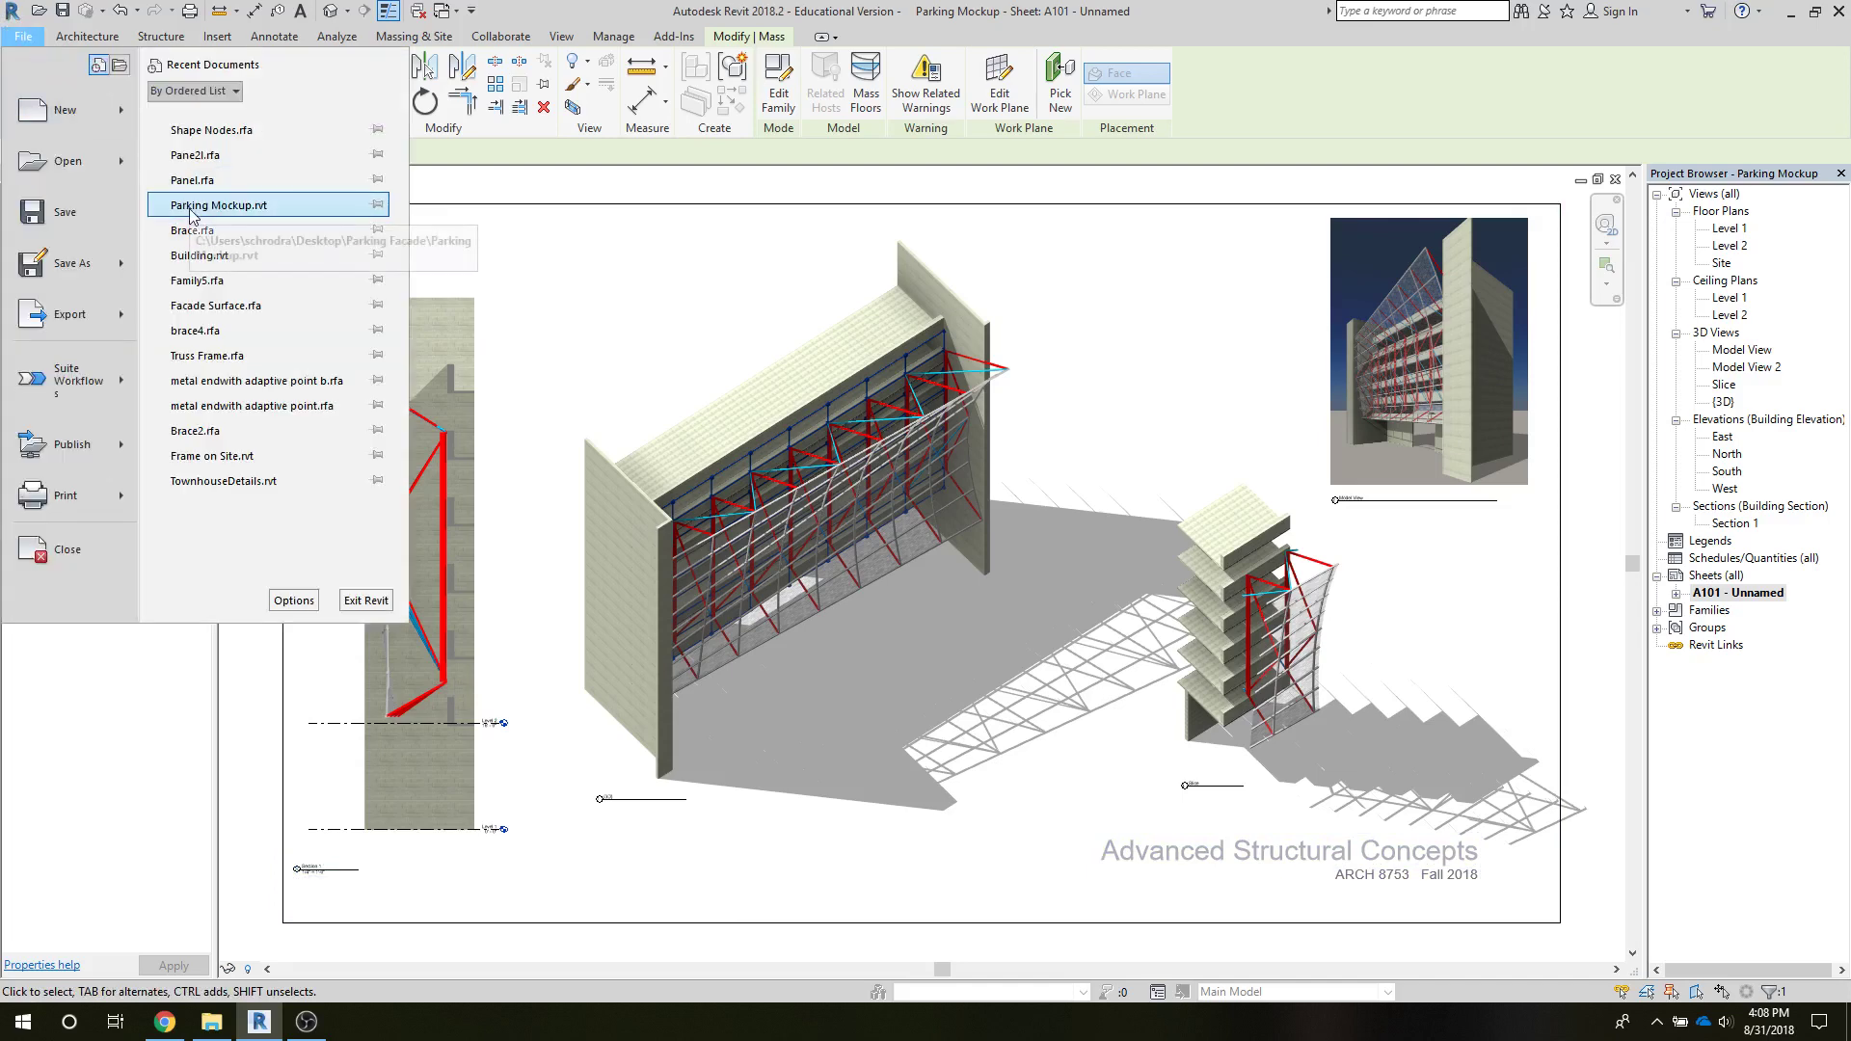
click(198, 130)
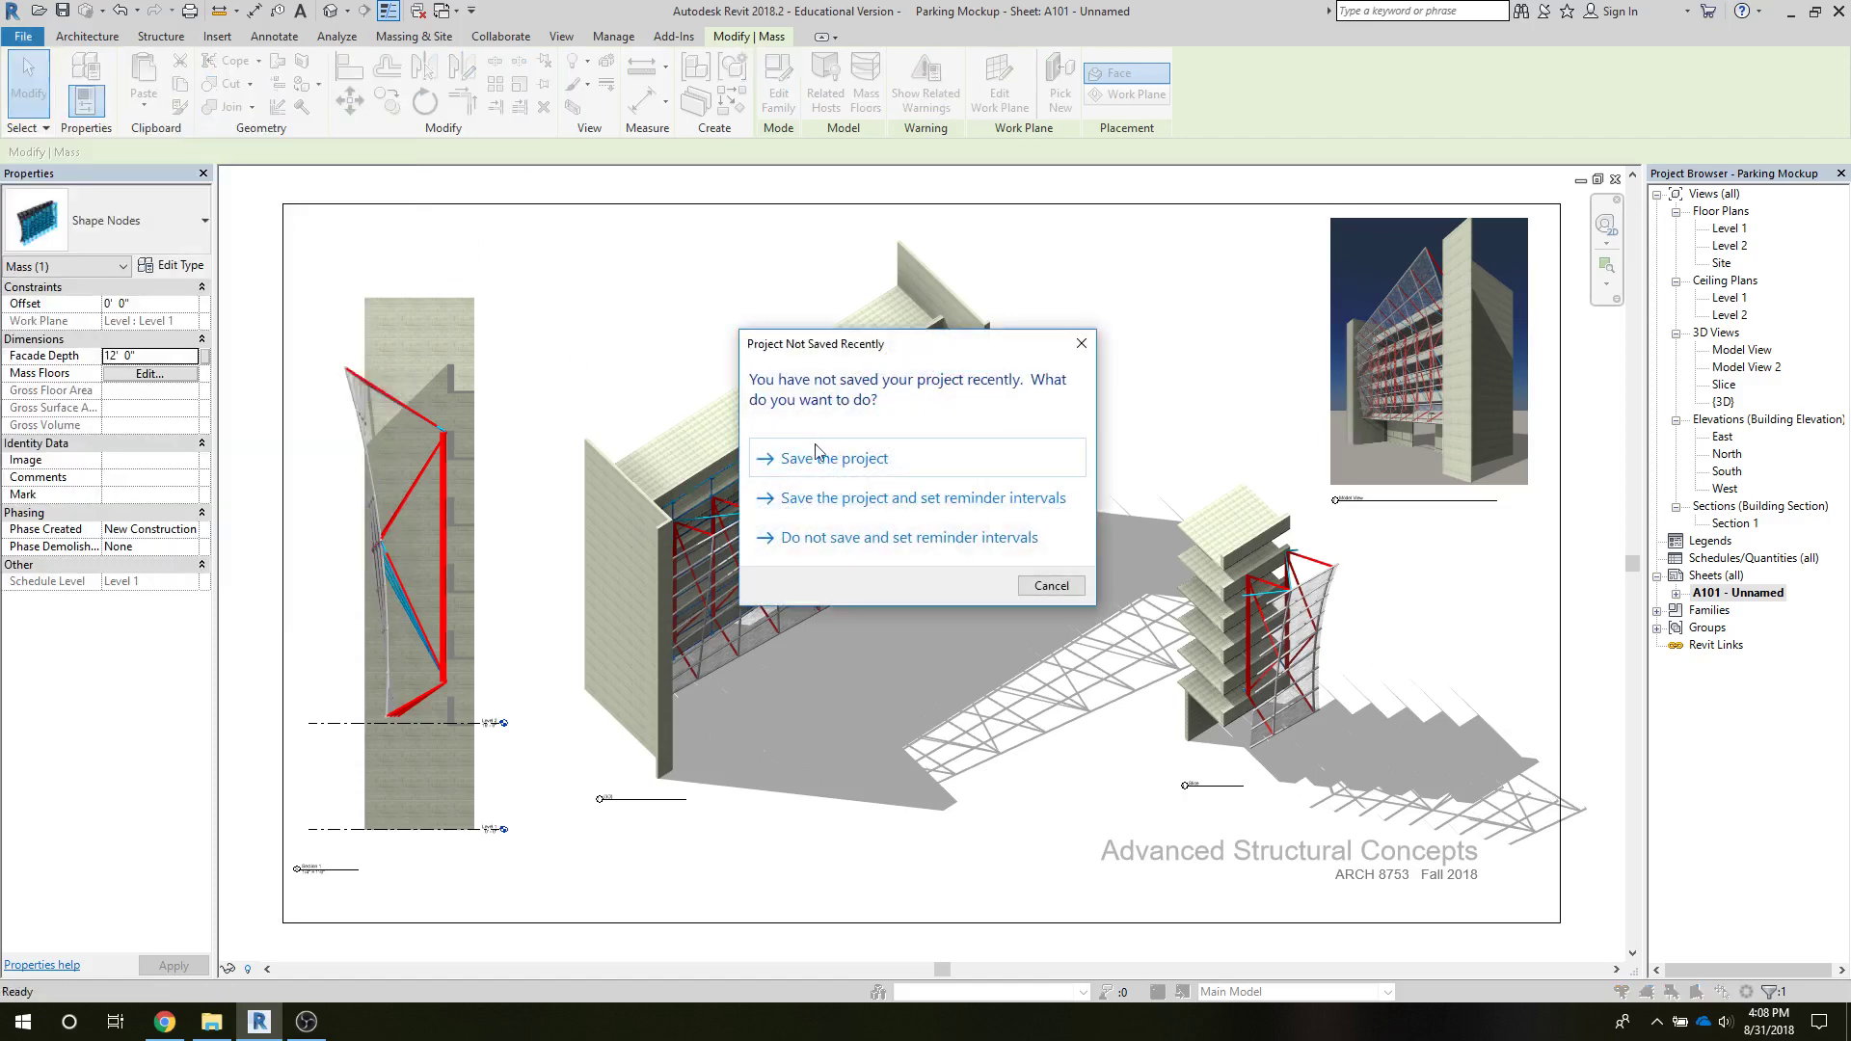
click(824, 460)
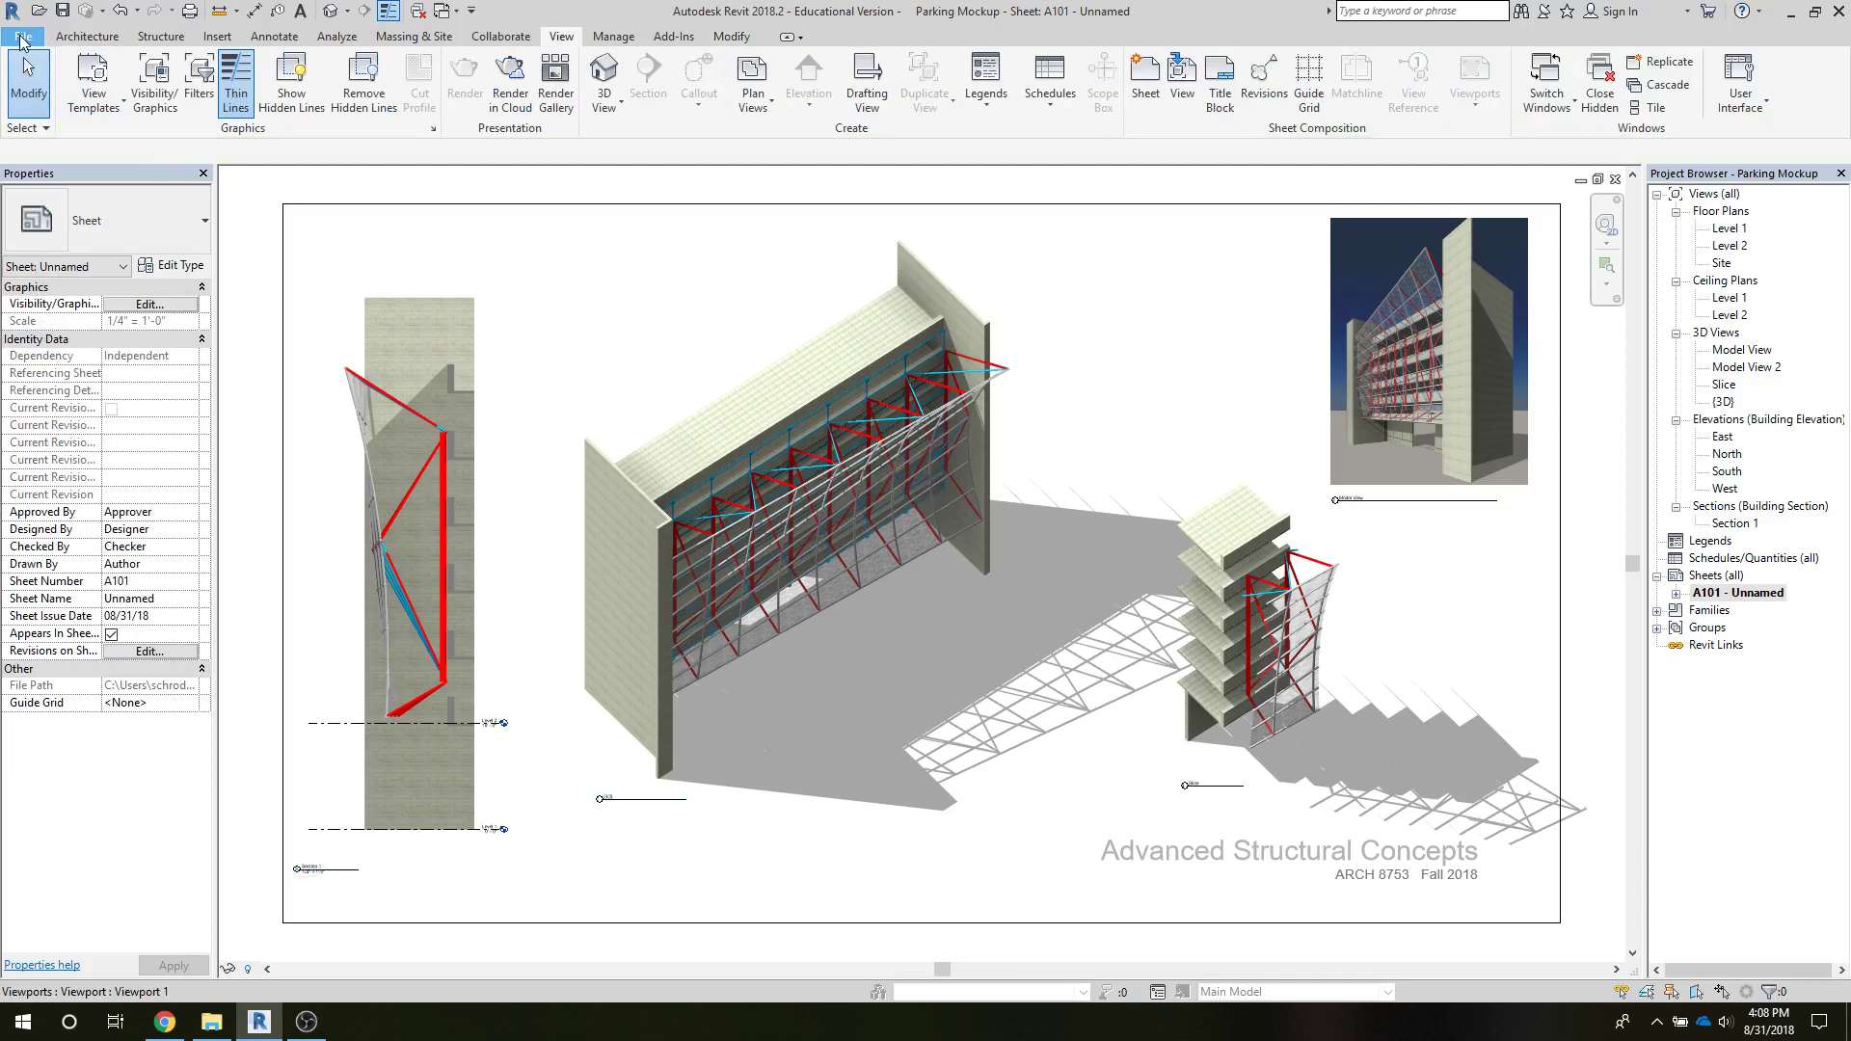
click(22, 39)
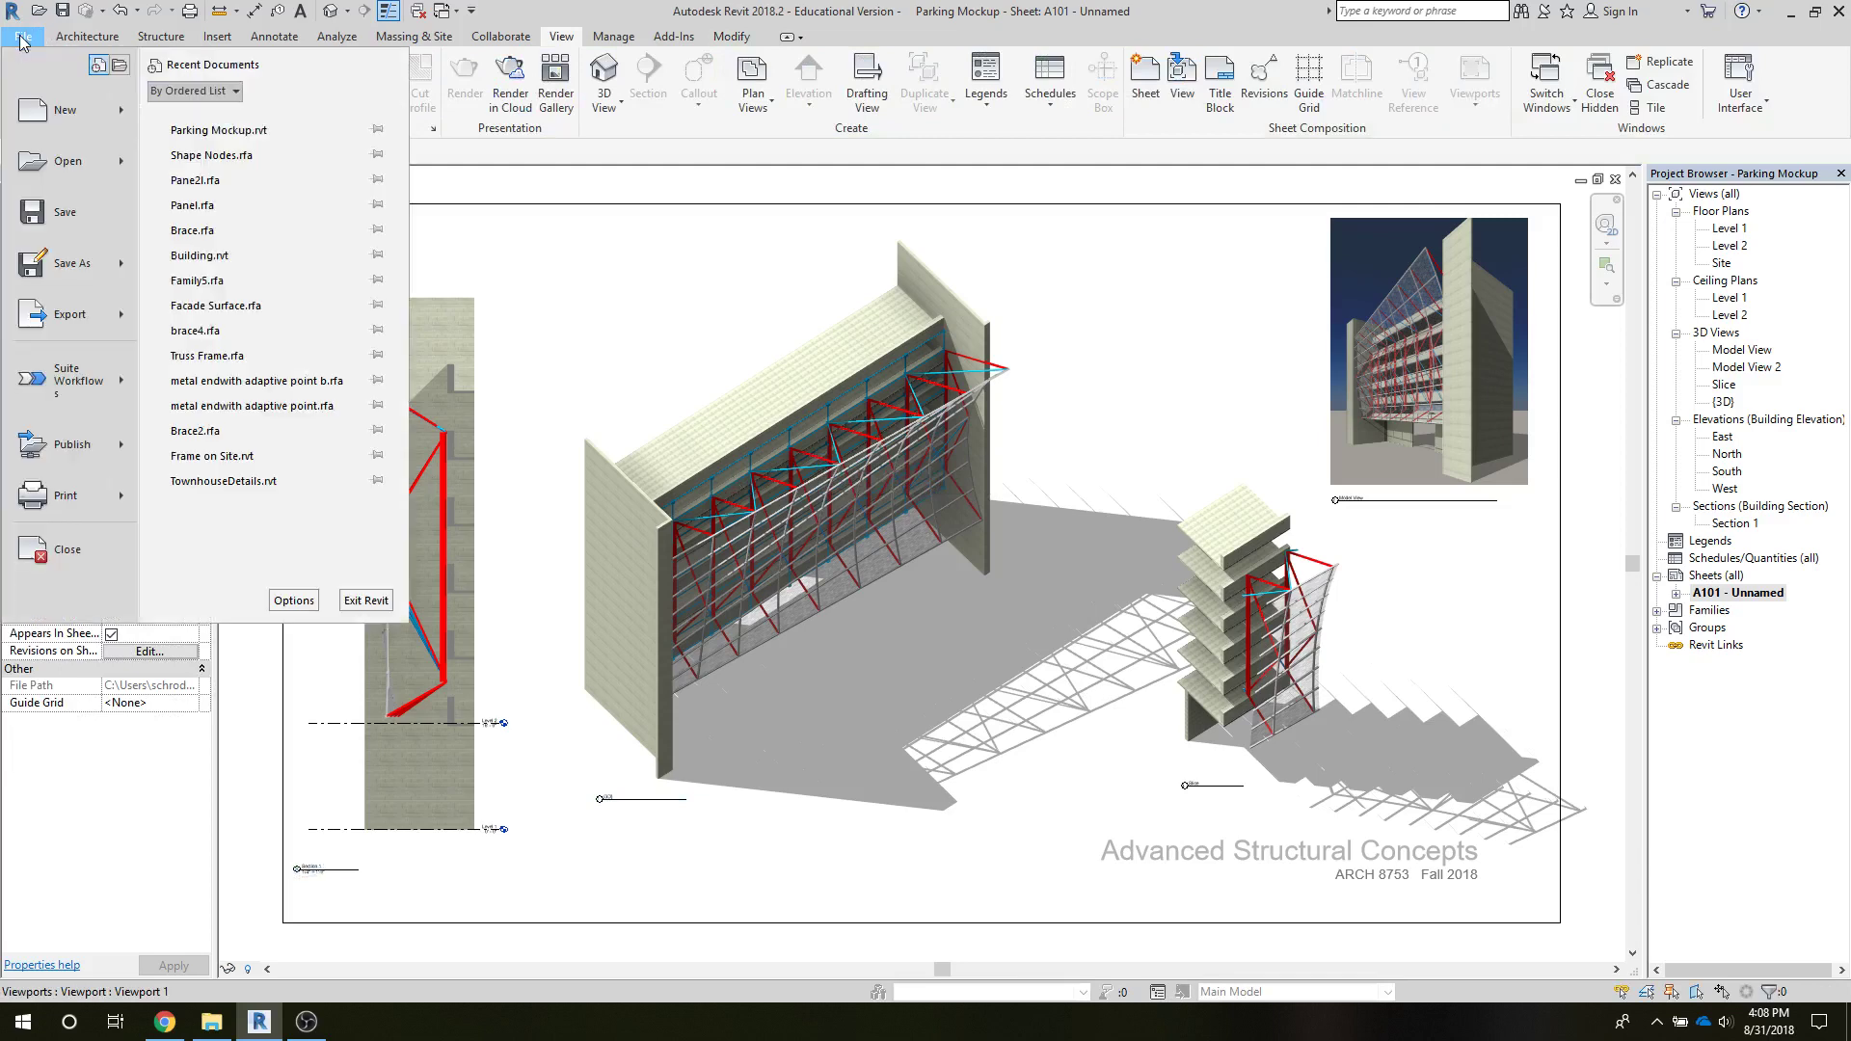
click(202, 156)
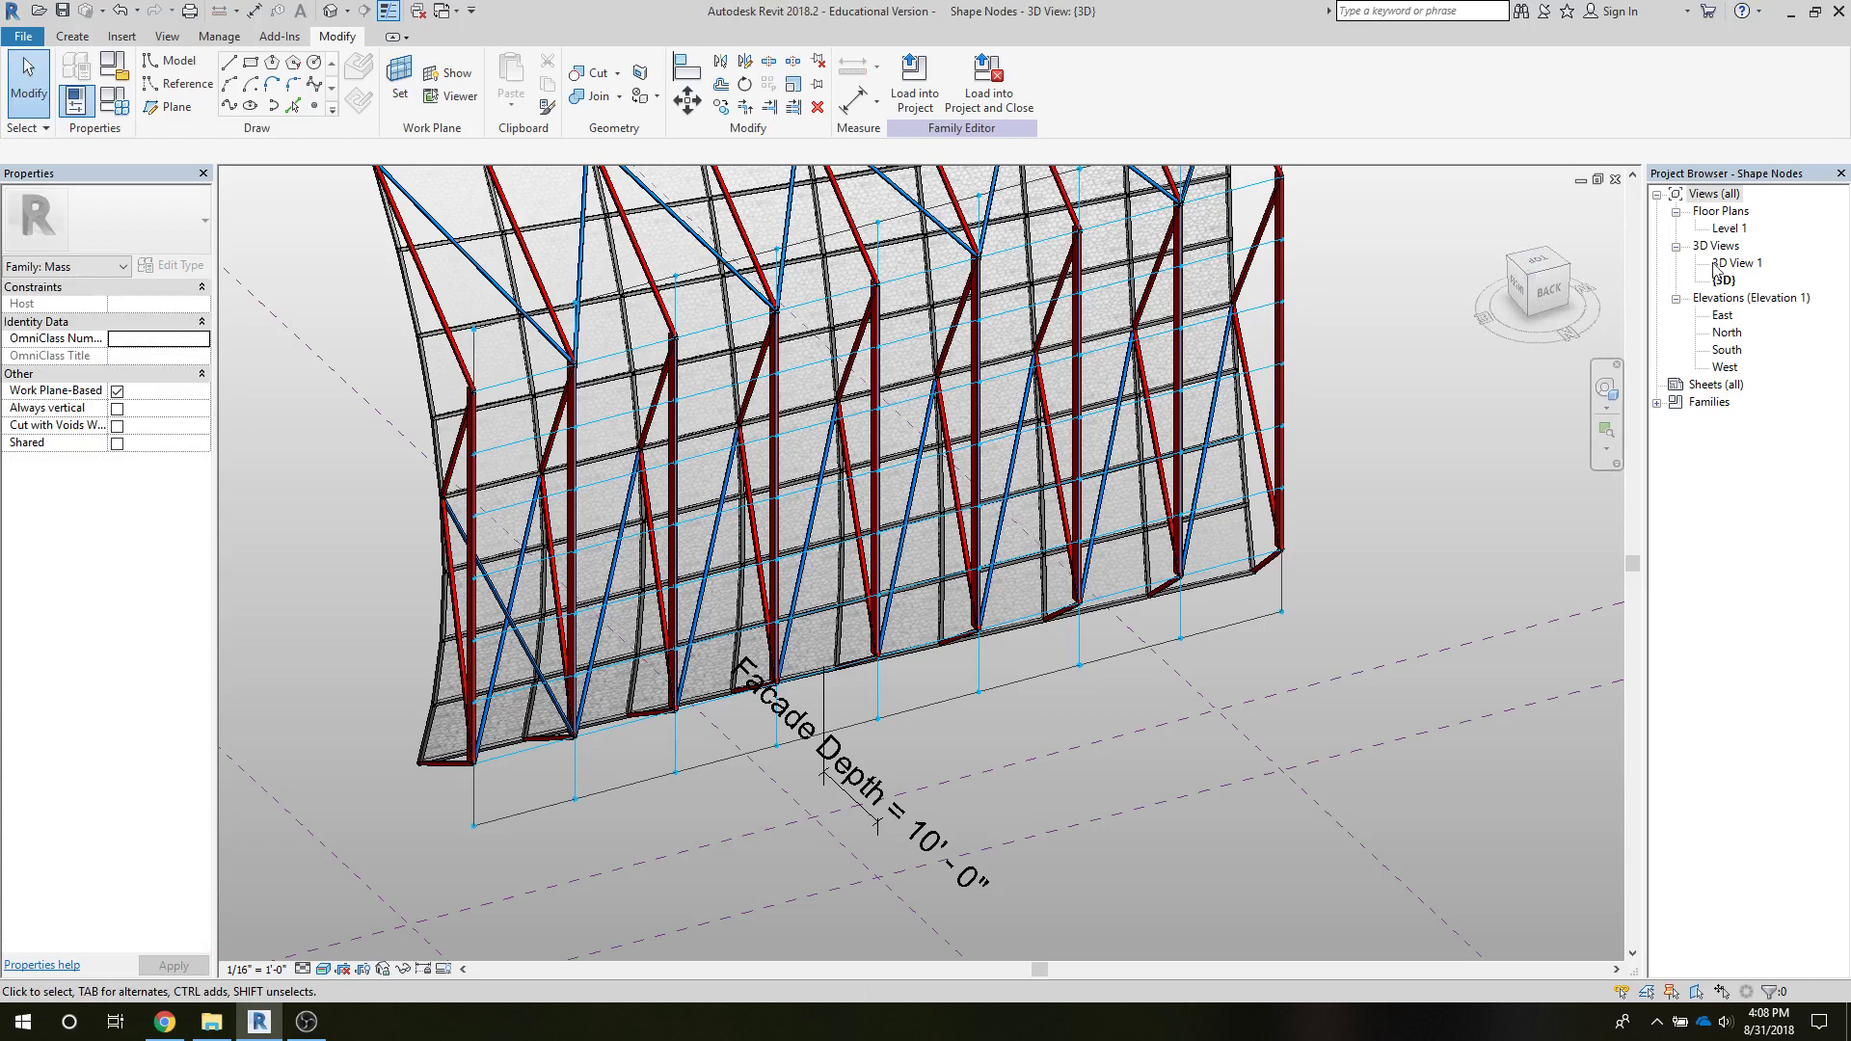
View the family's South and East elevations, then zoom in on the facade in 3D View 1
double_click(1725, 350)
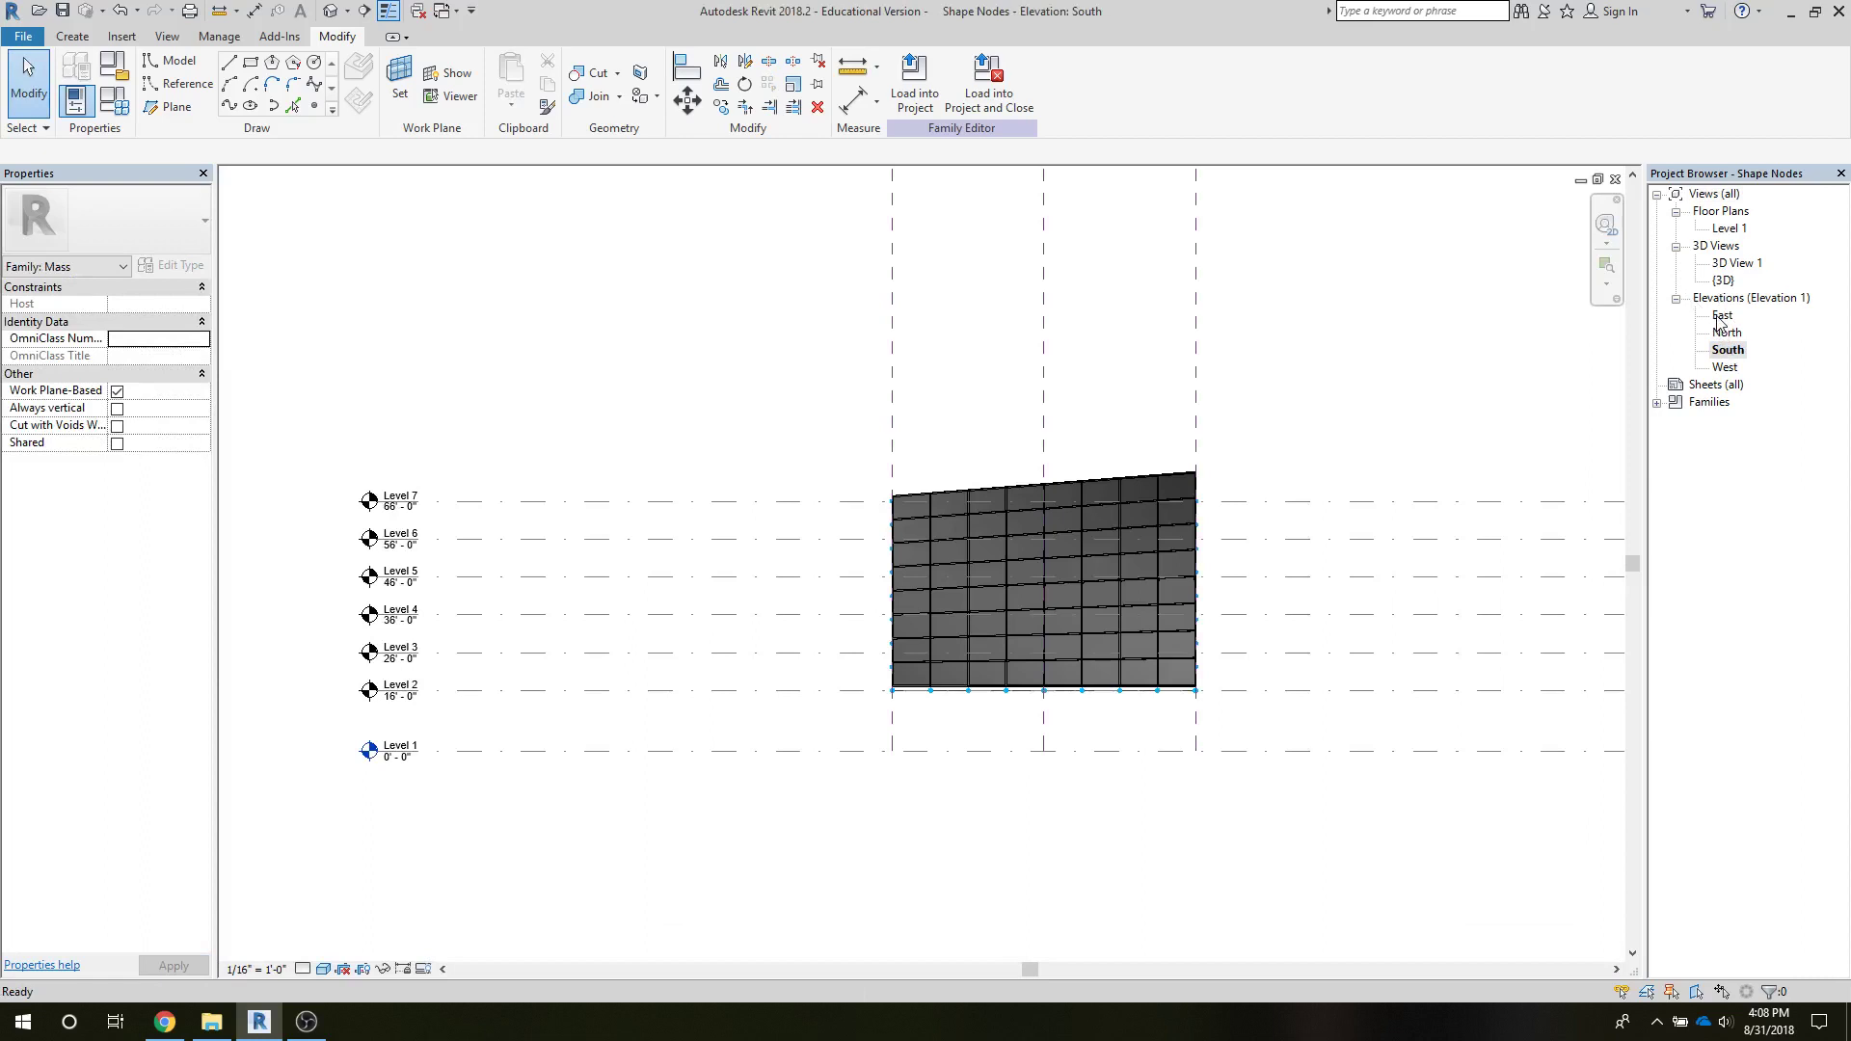
double_click(1721, 315)
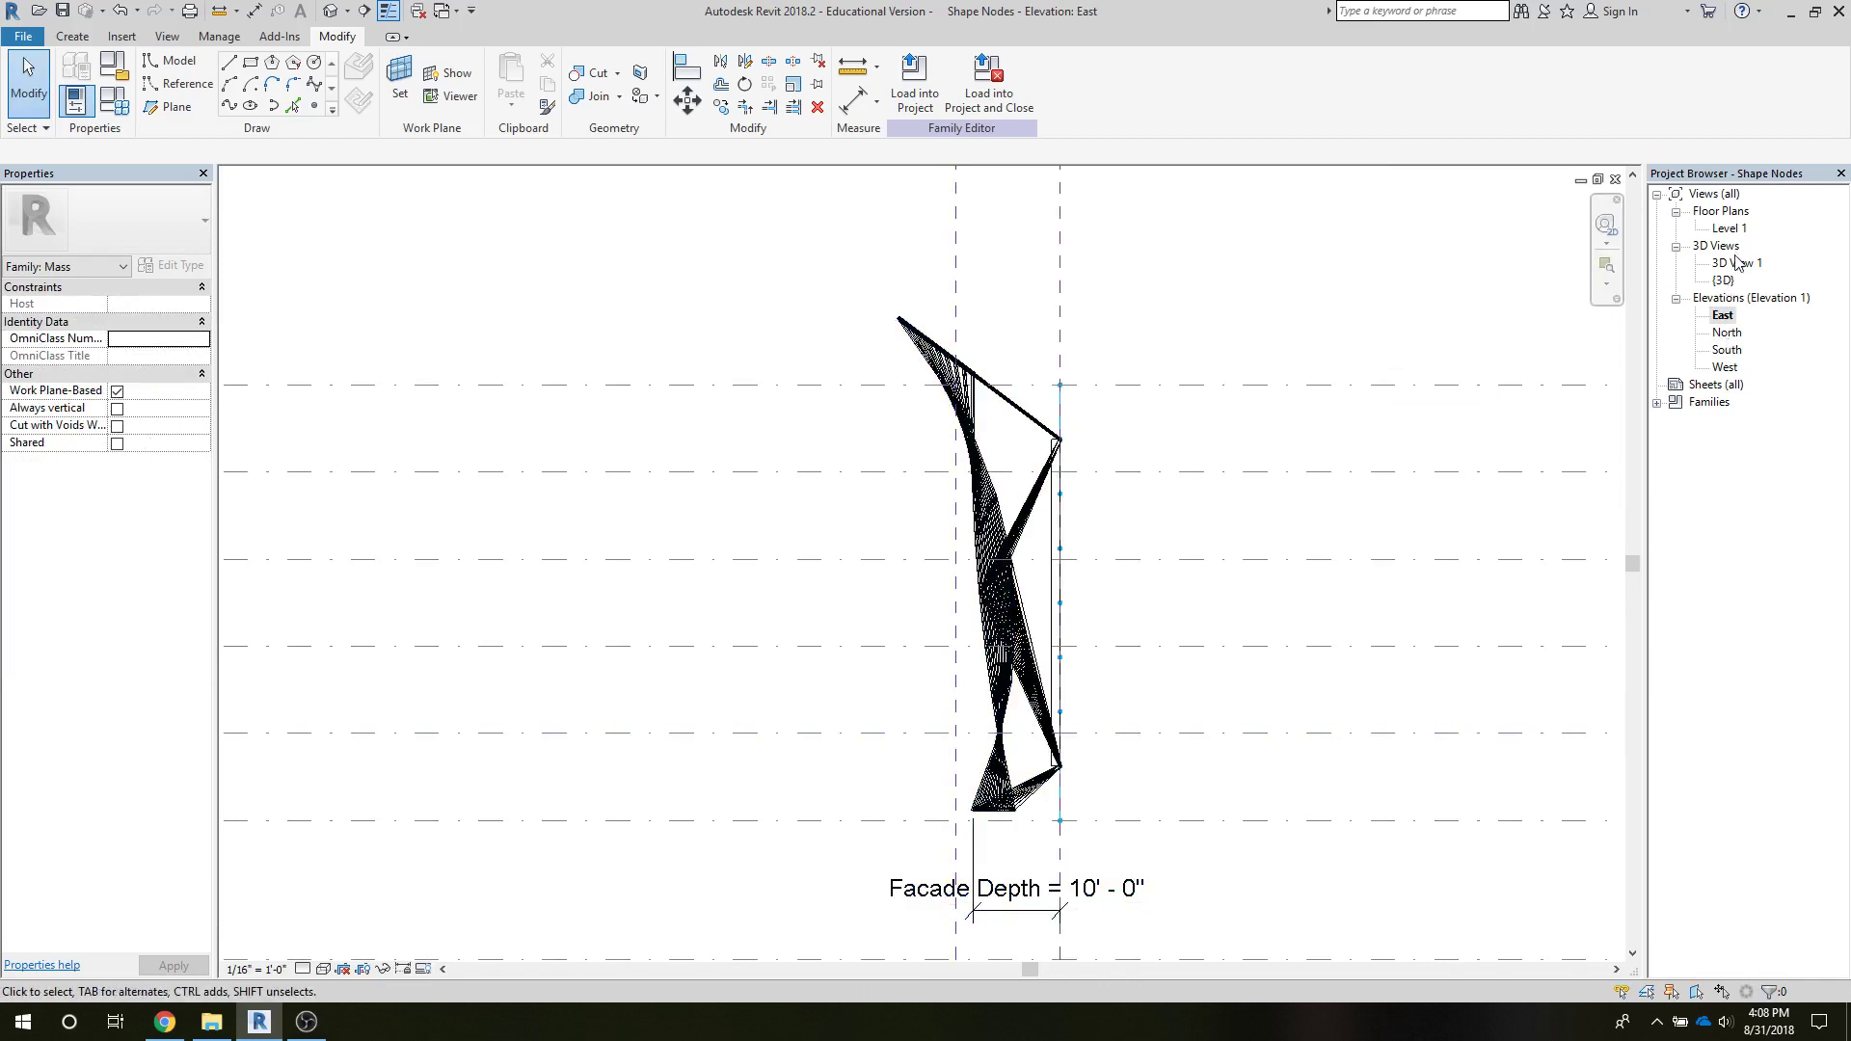
double_click(1725, 266)
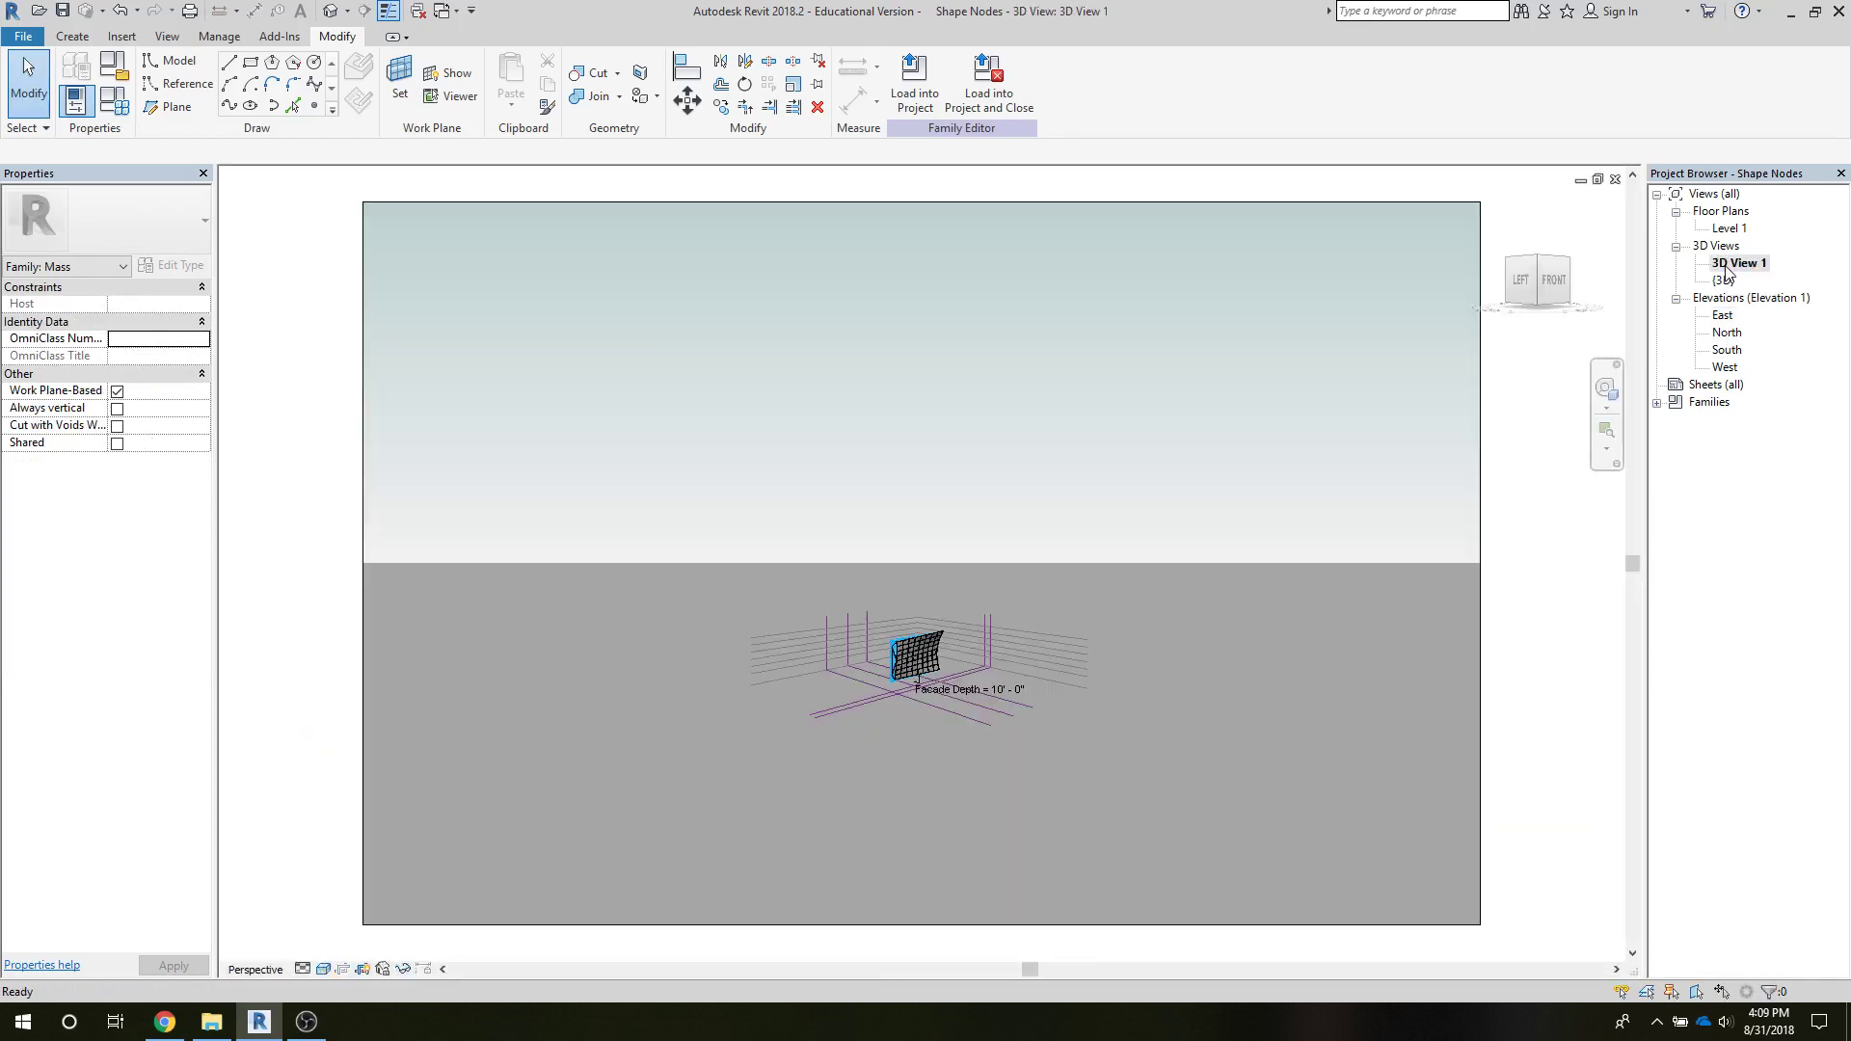
scroll(867, 776, up, 6)
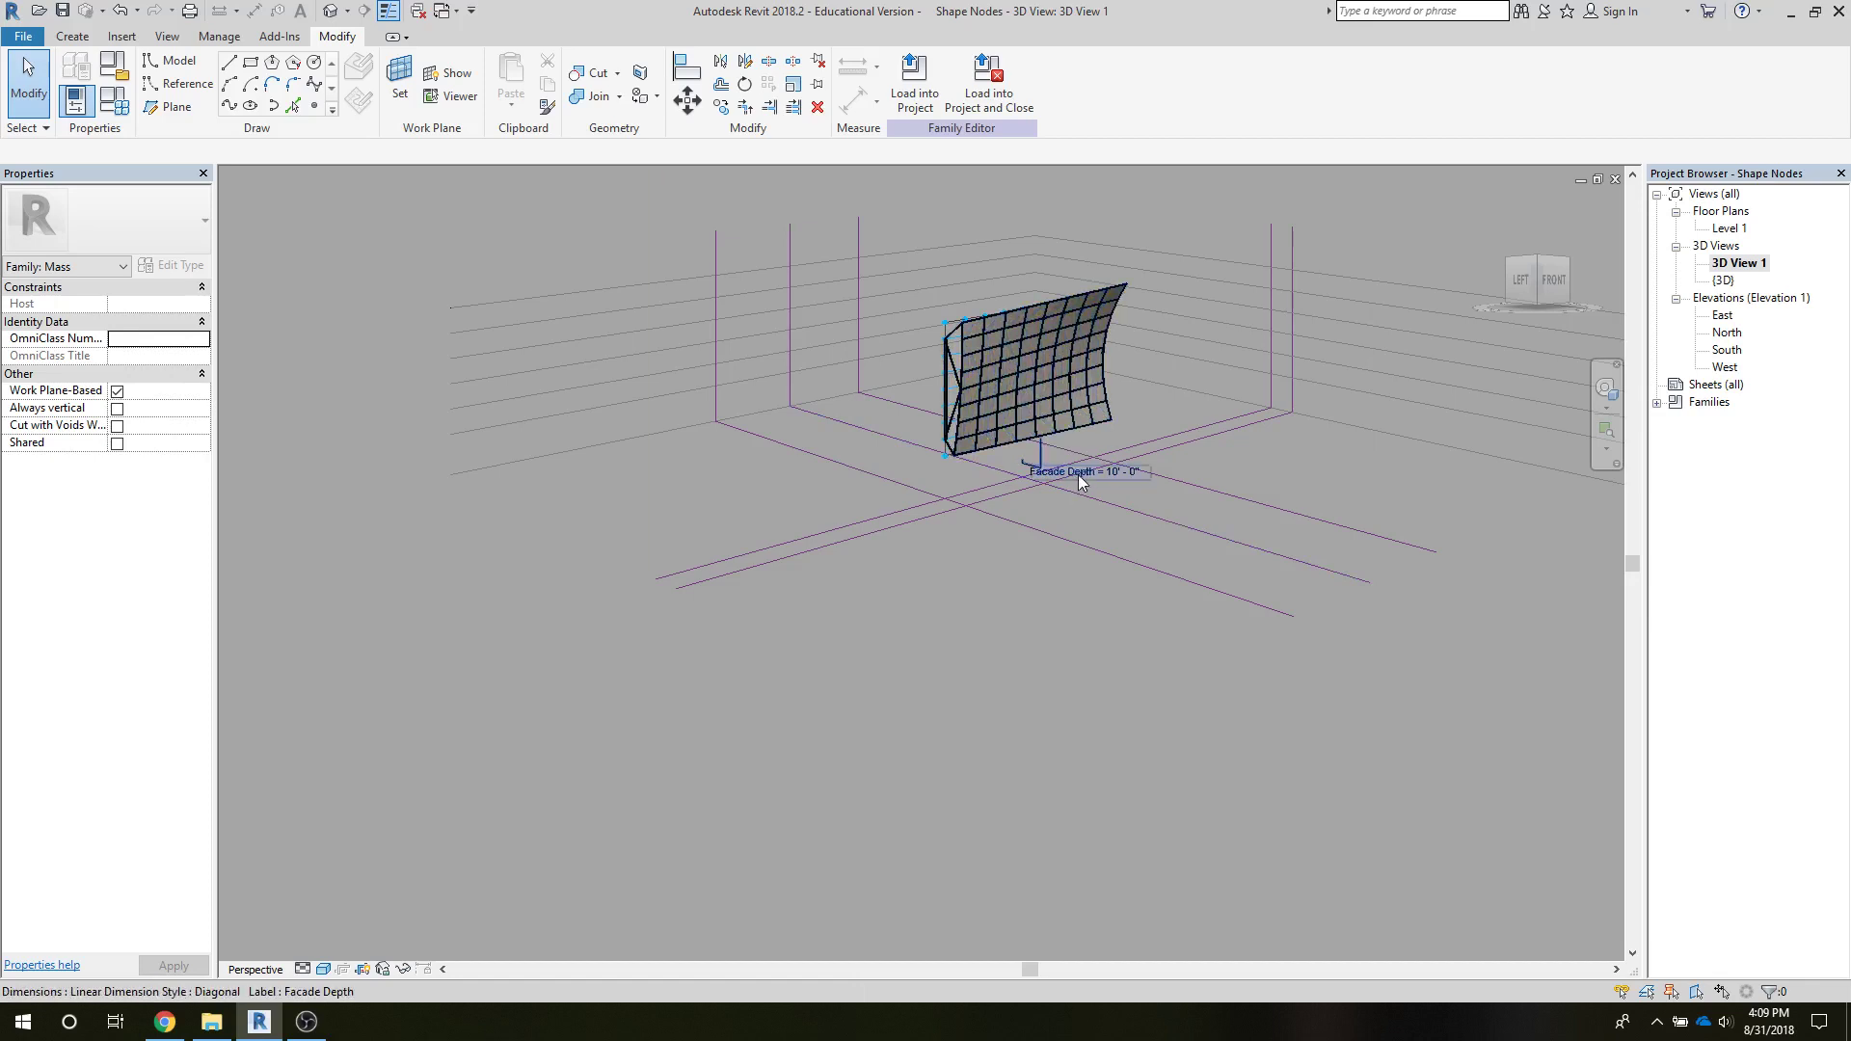
click(1077, 472)
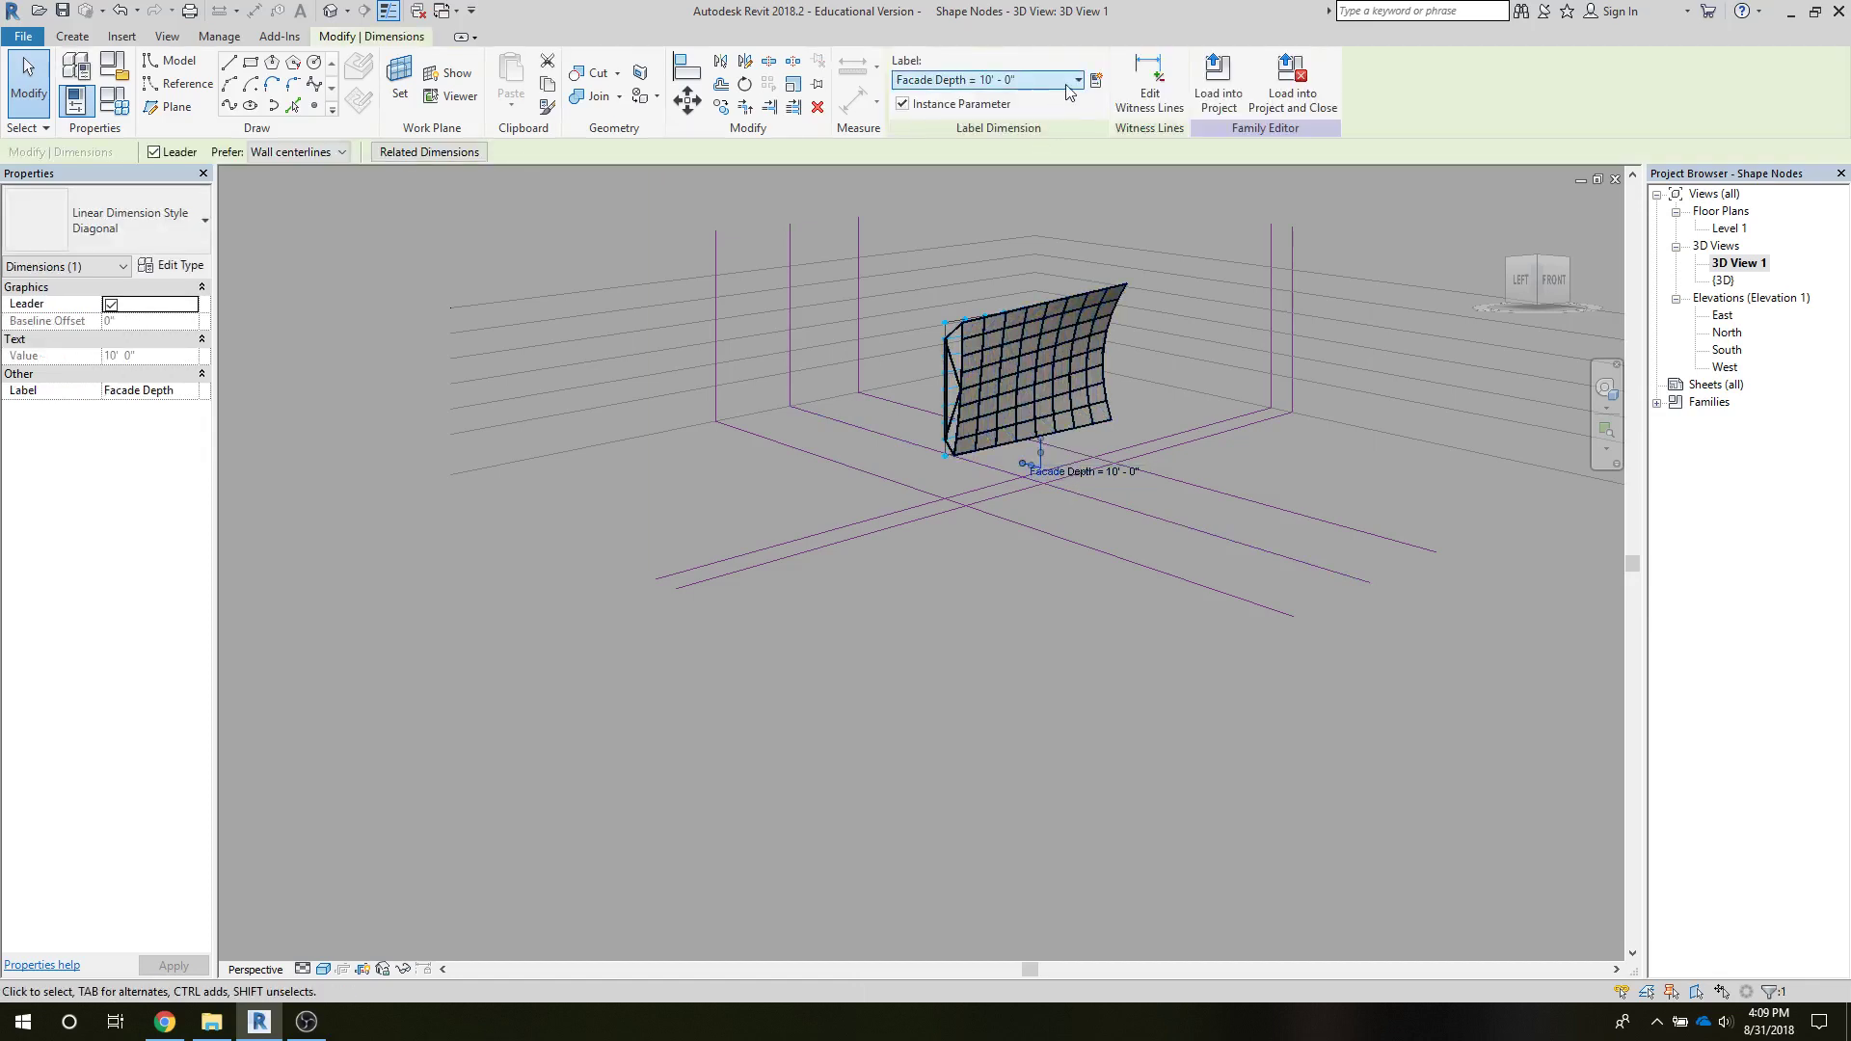
click(1096, 80)
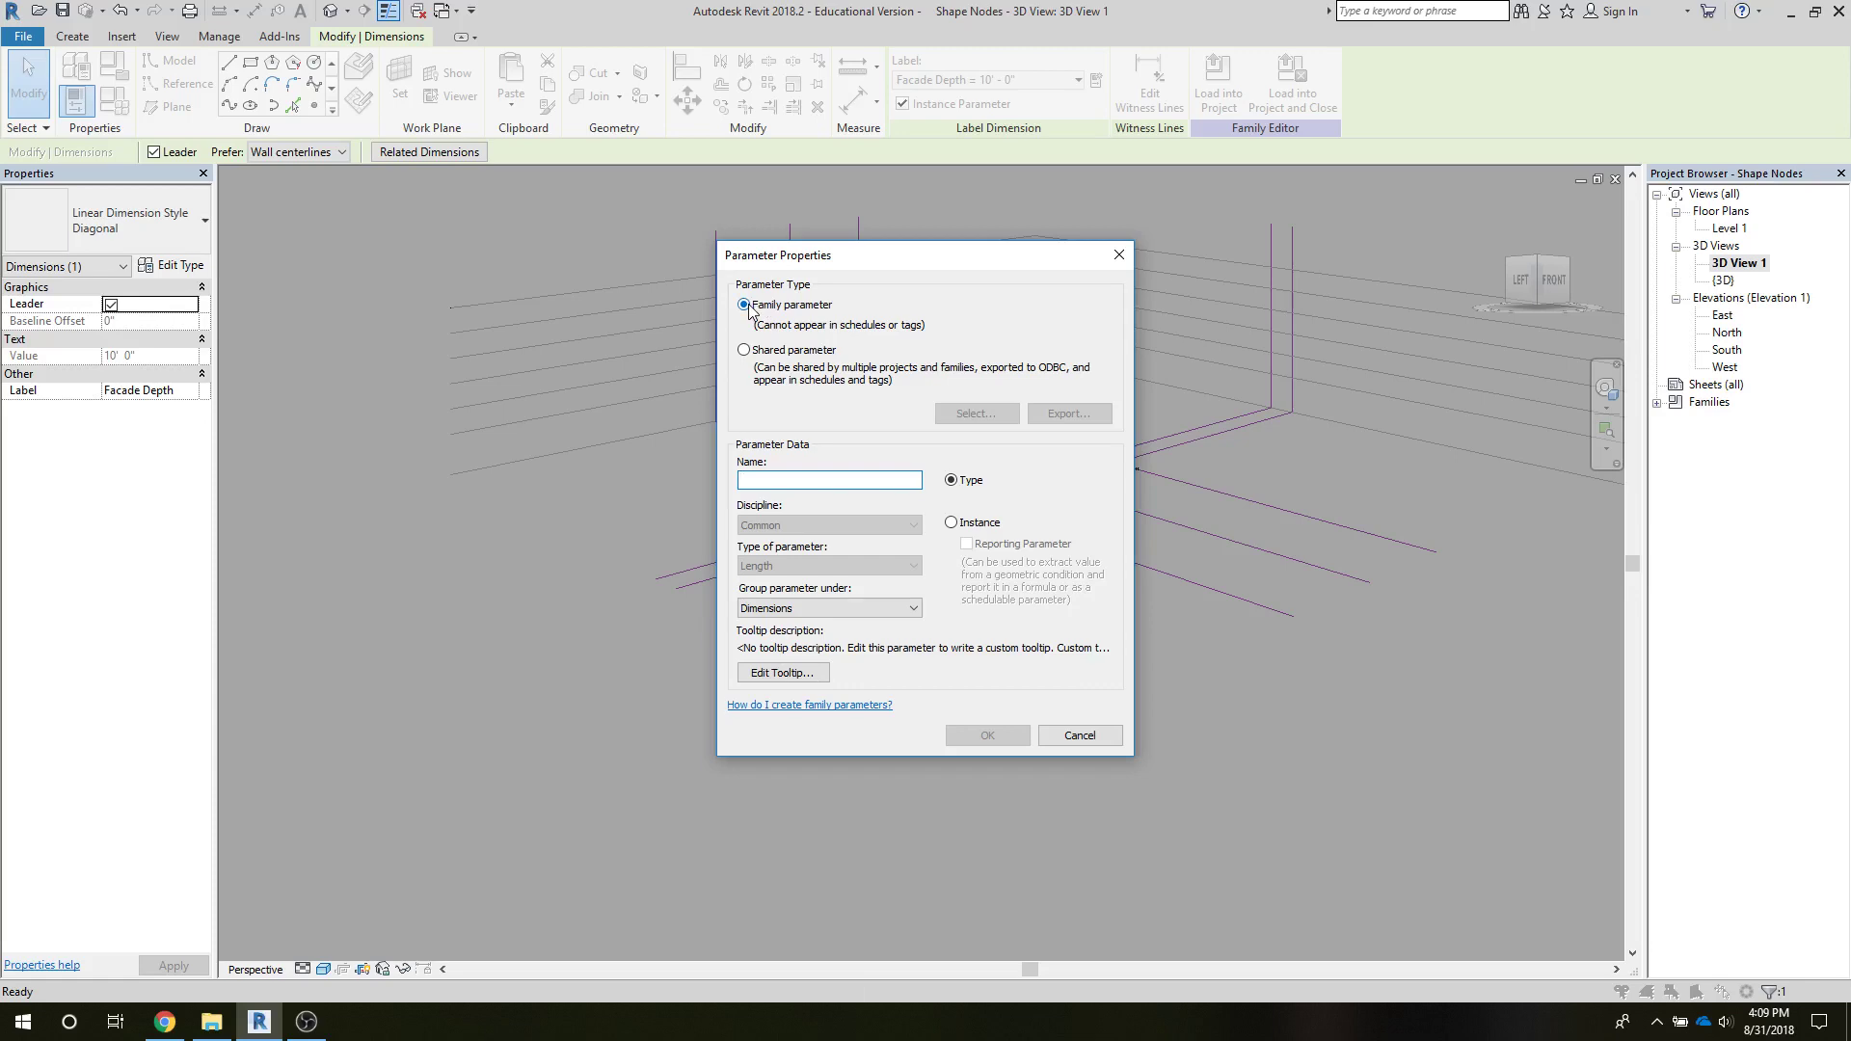
click(1070, 739)
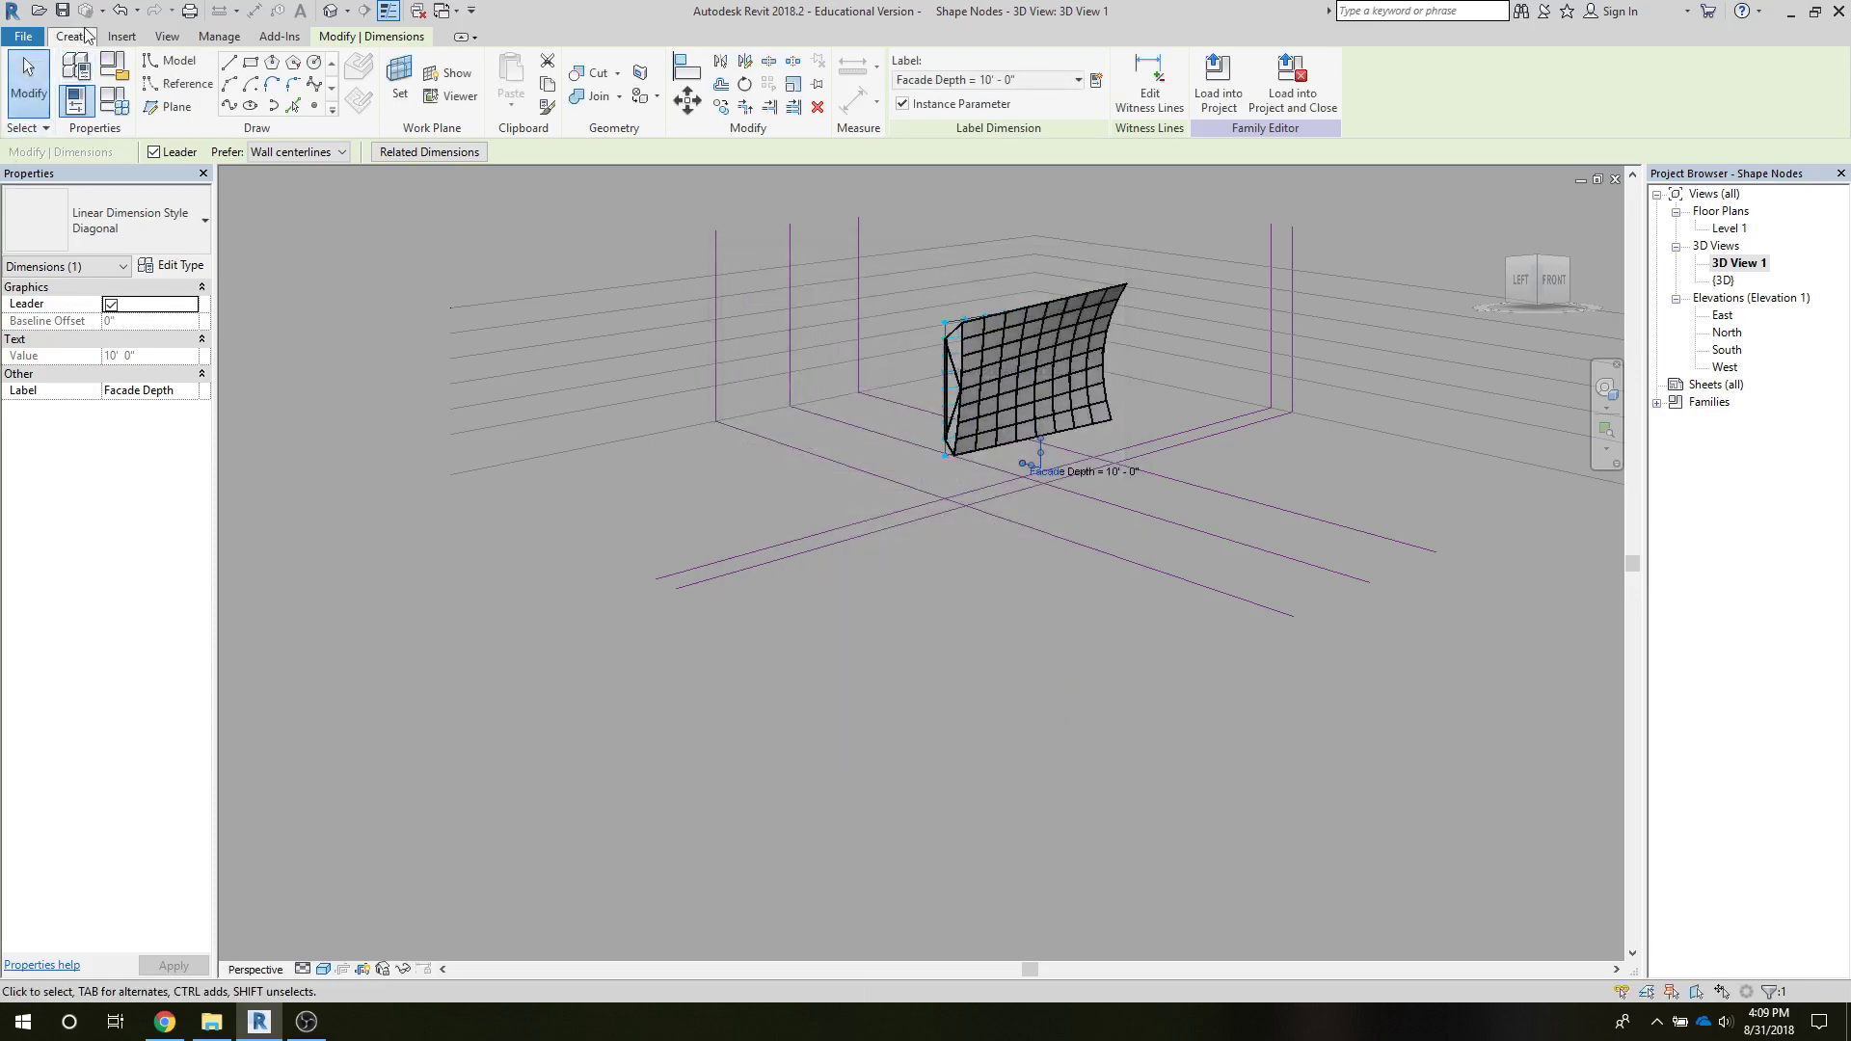
click(212, 38)
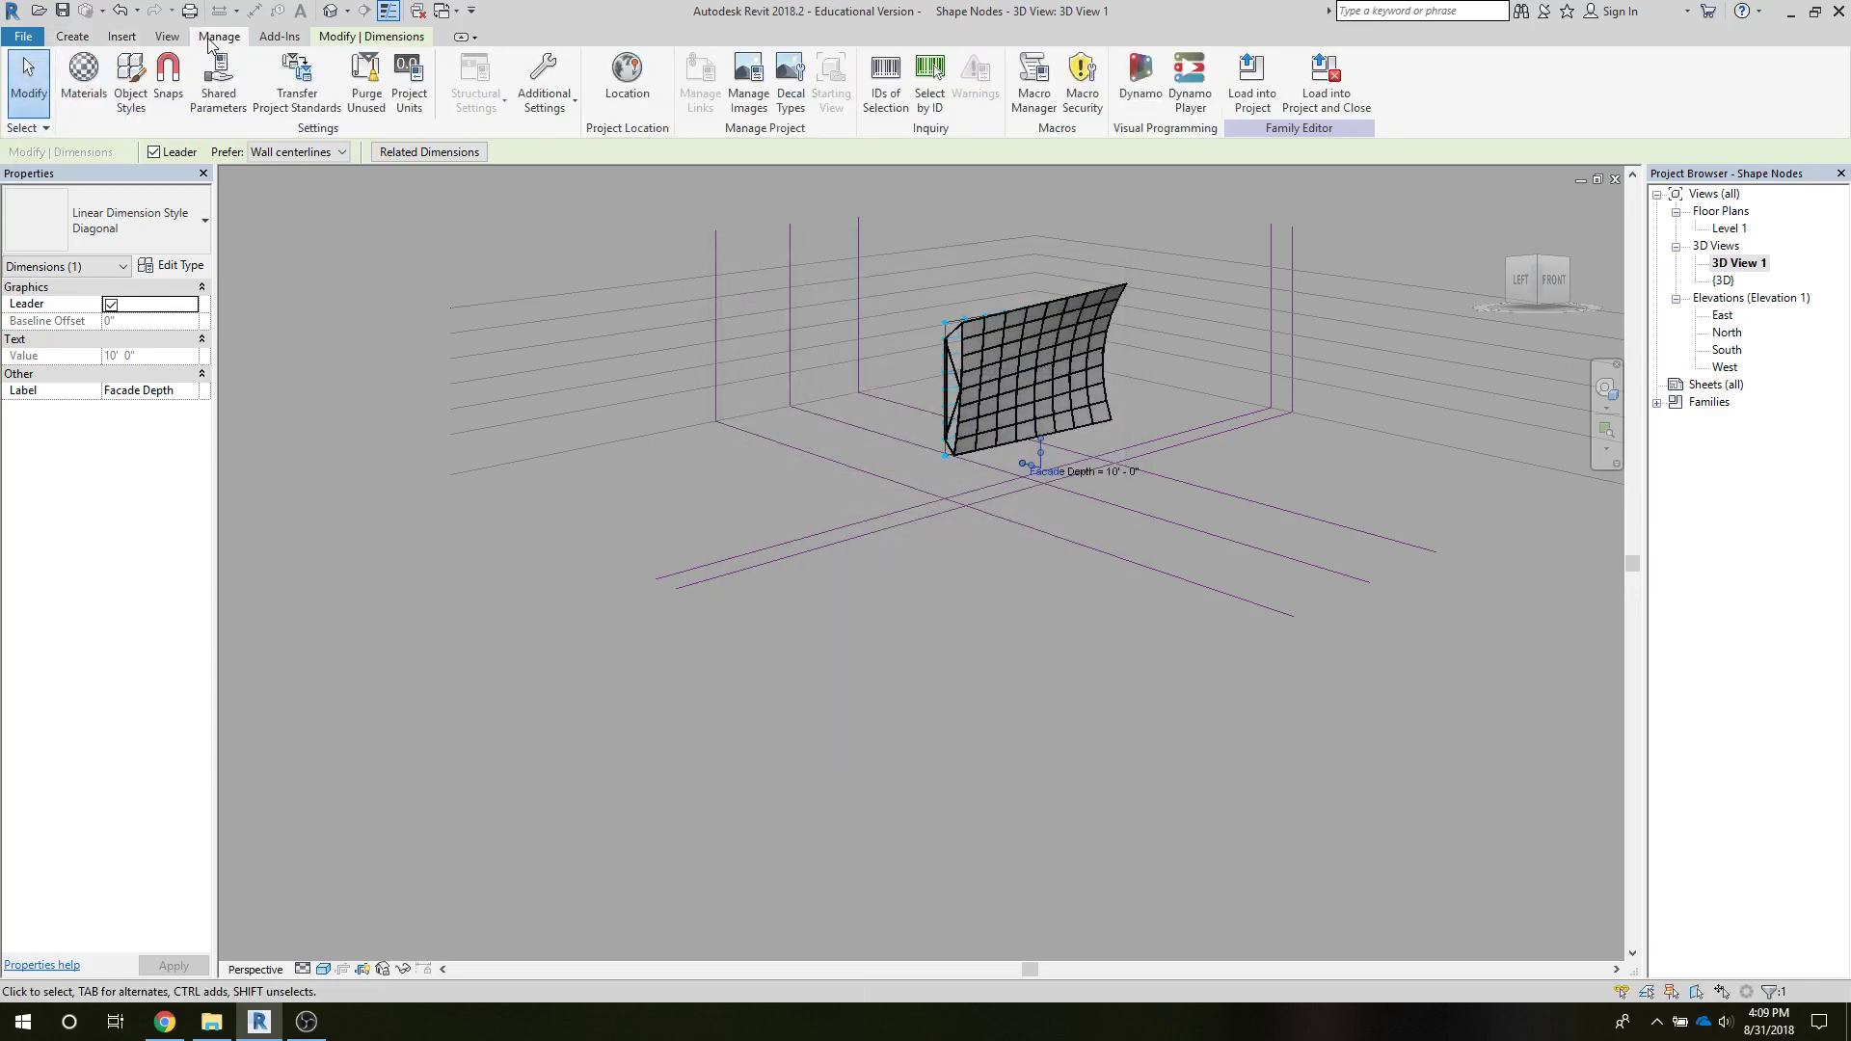
click(72, 37)
click(113, 102)
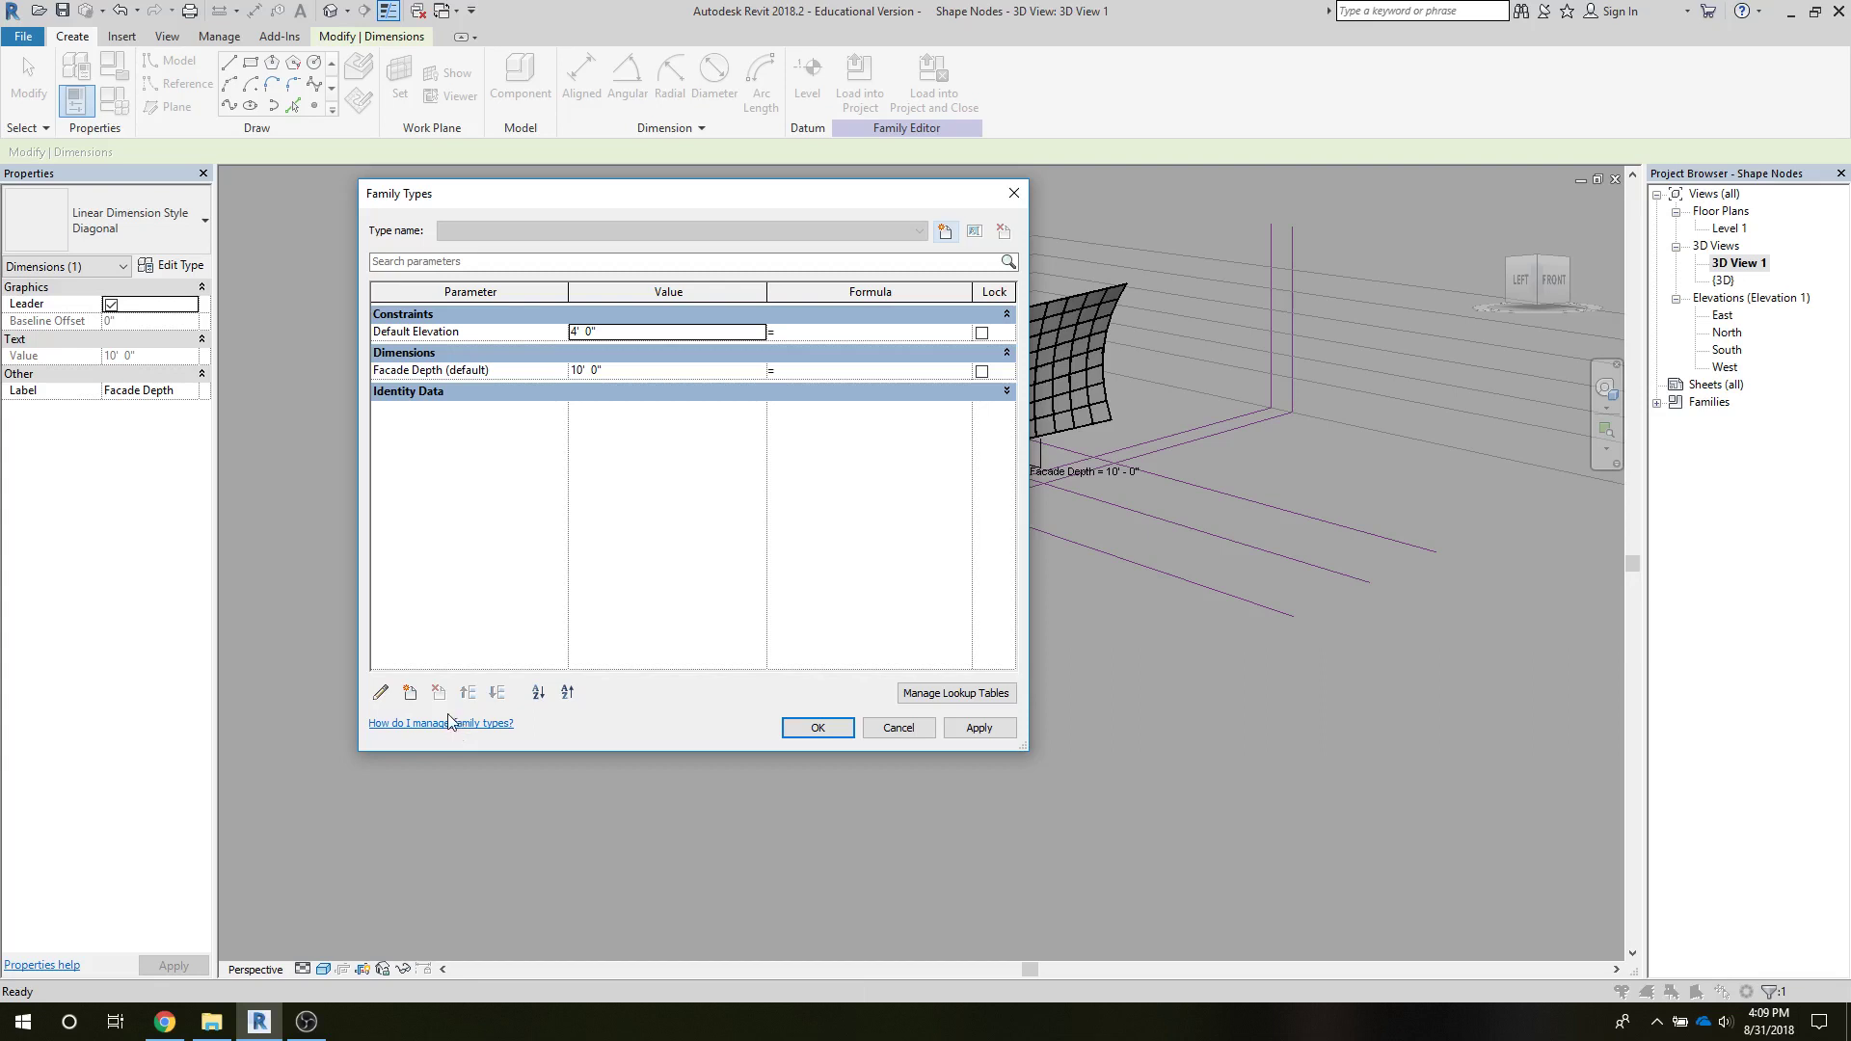
click(385, 370)
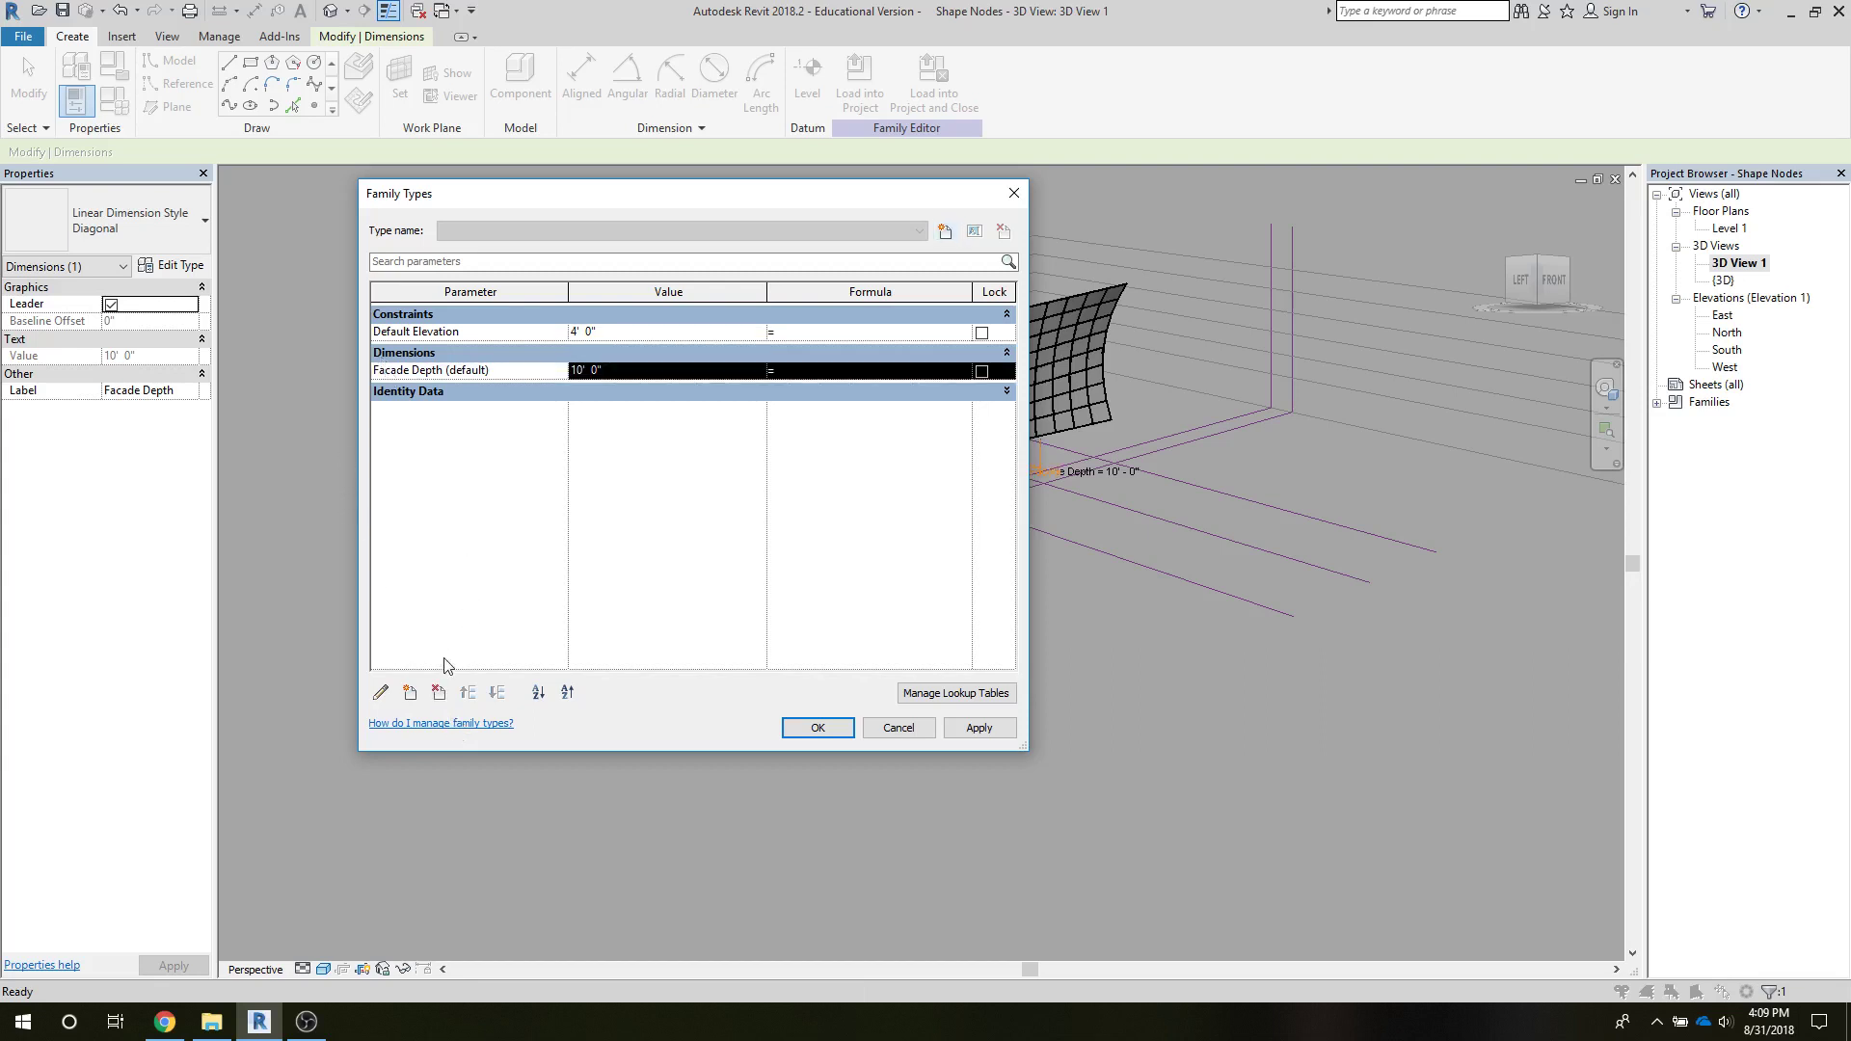
click(381, 694)
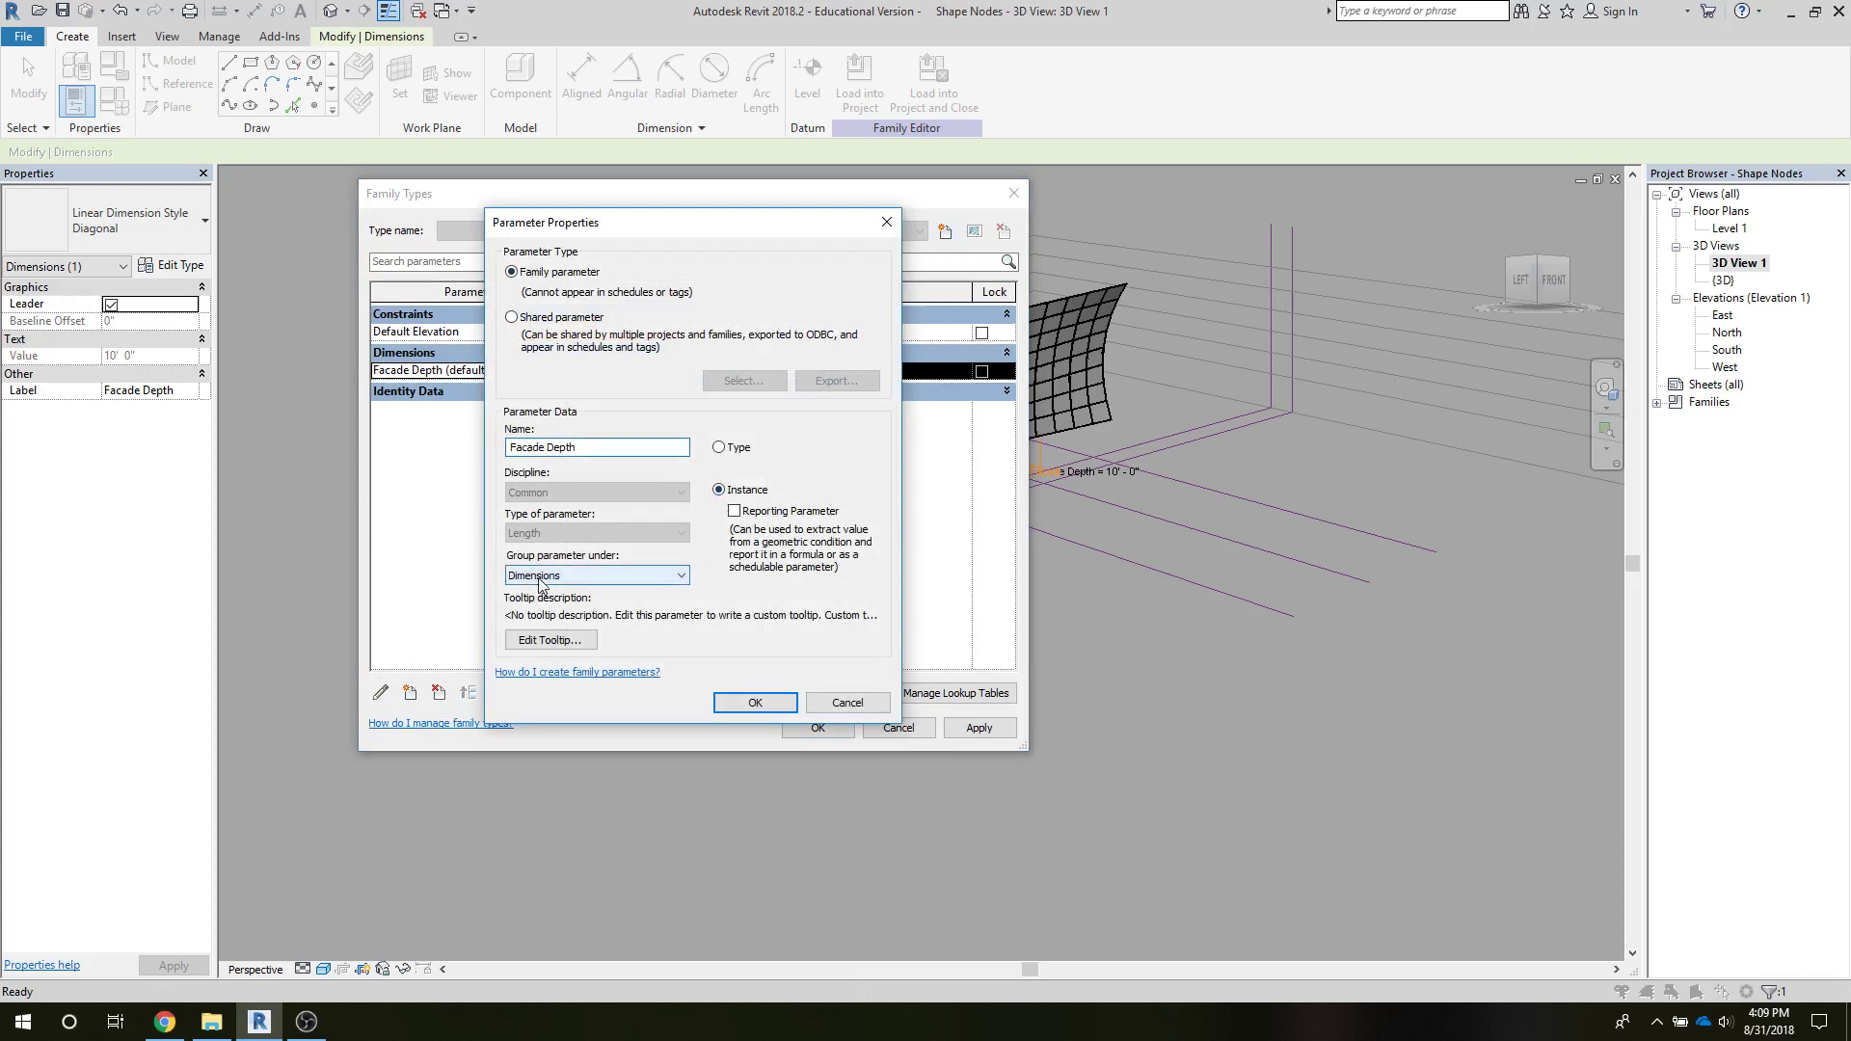
click(754, 702)
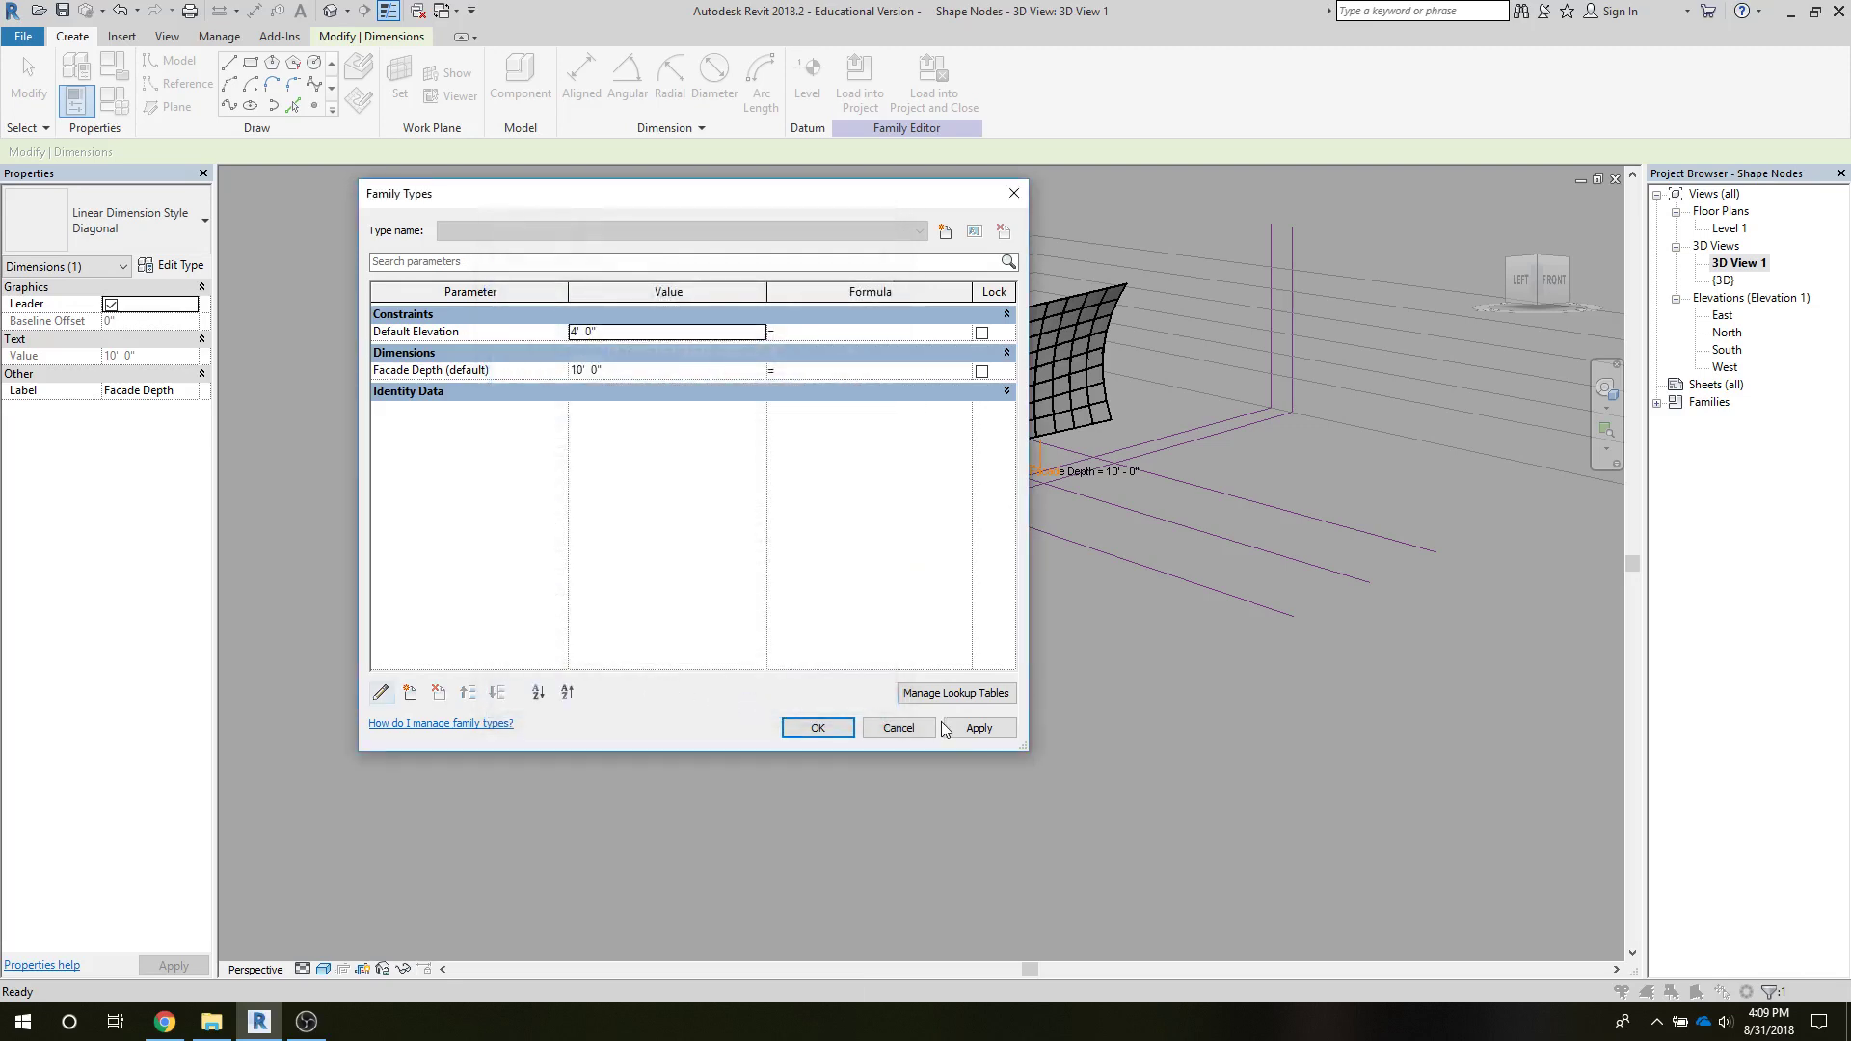
Close the parameter table and set the Facade Depth dimension to 20' 0"
click(827, 728)
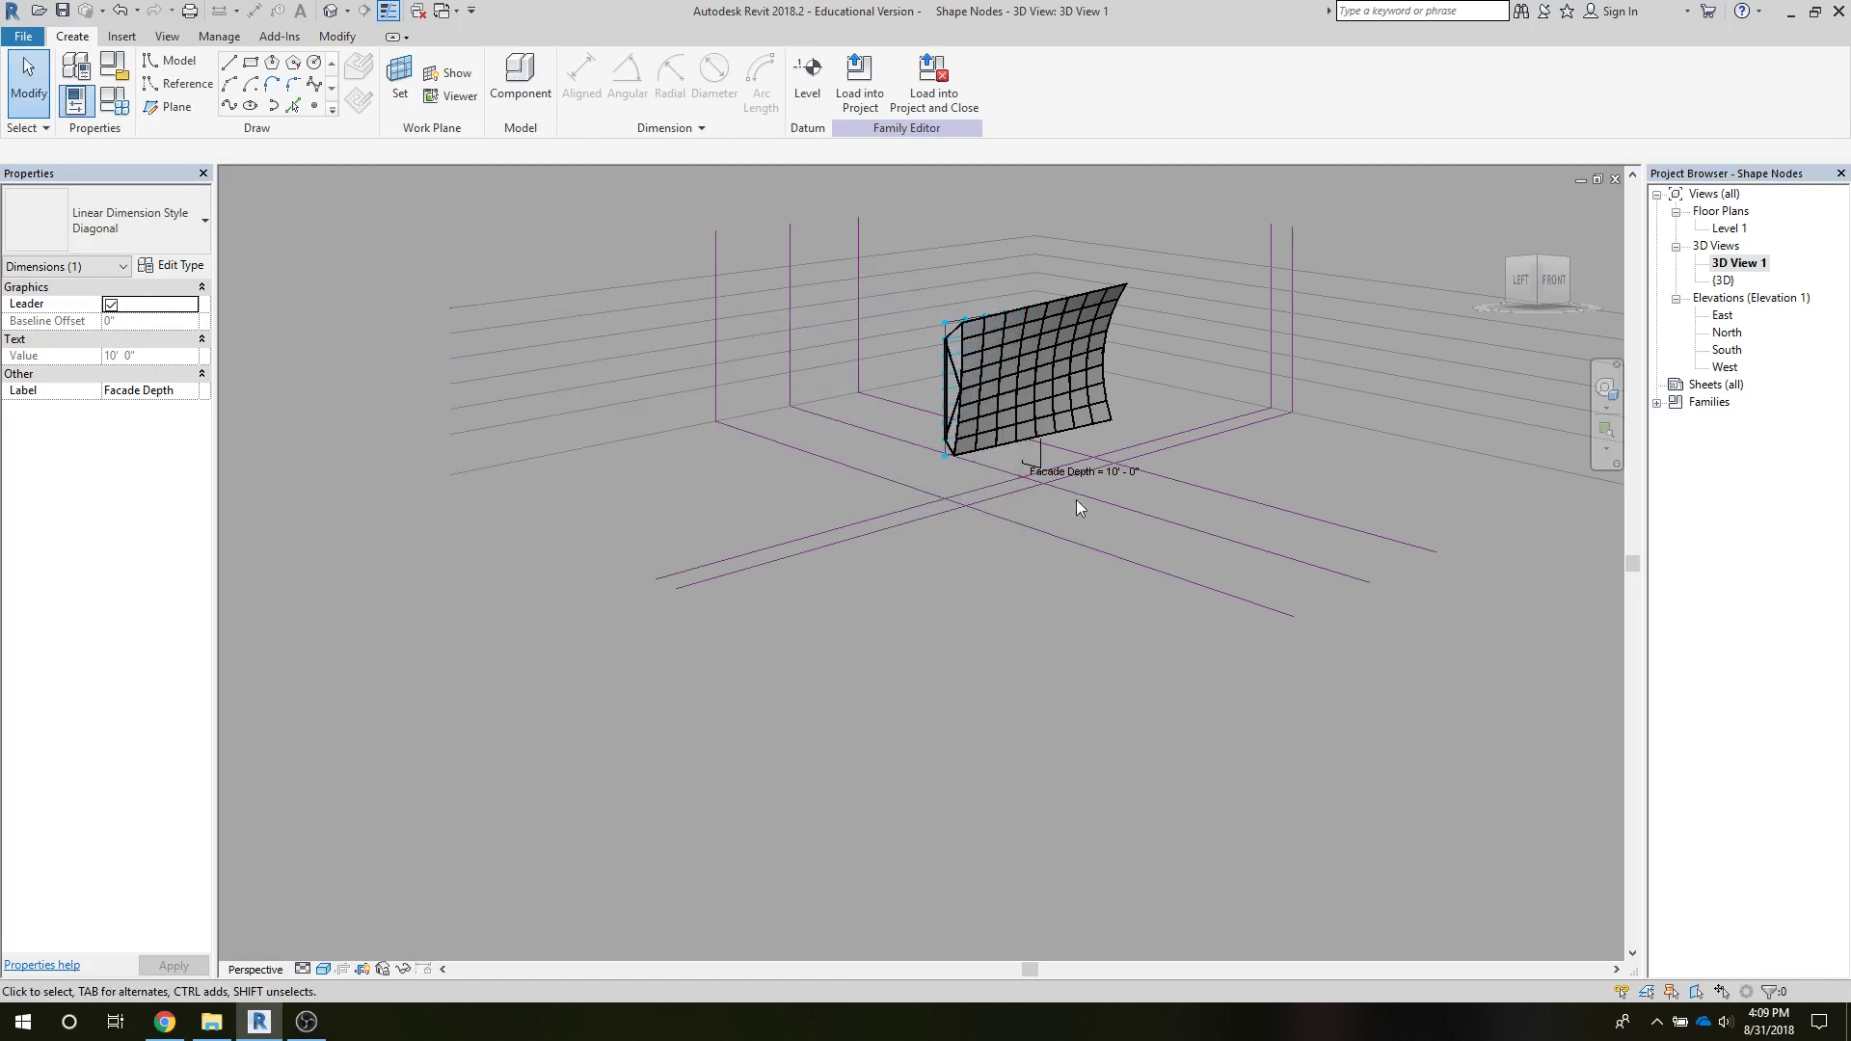
click(1066, 476)
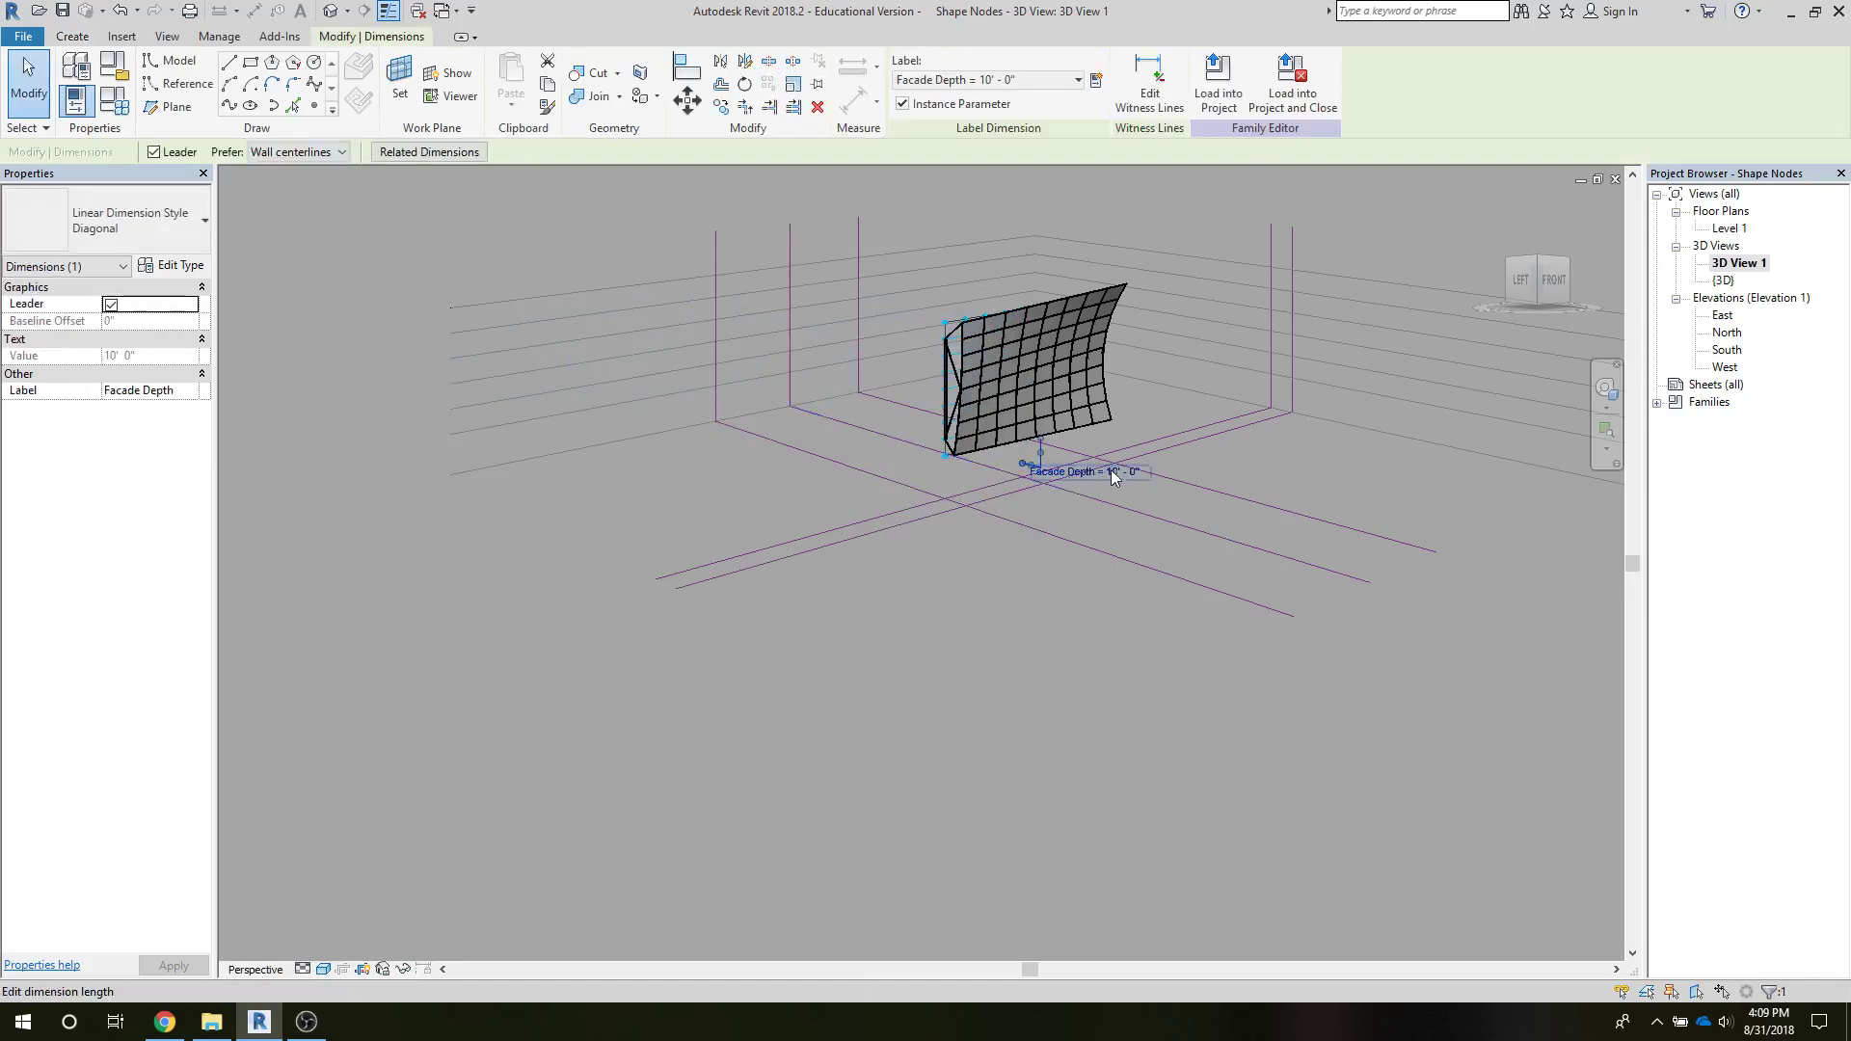
click(1113, 474)
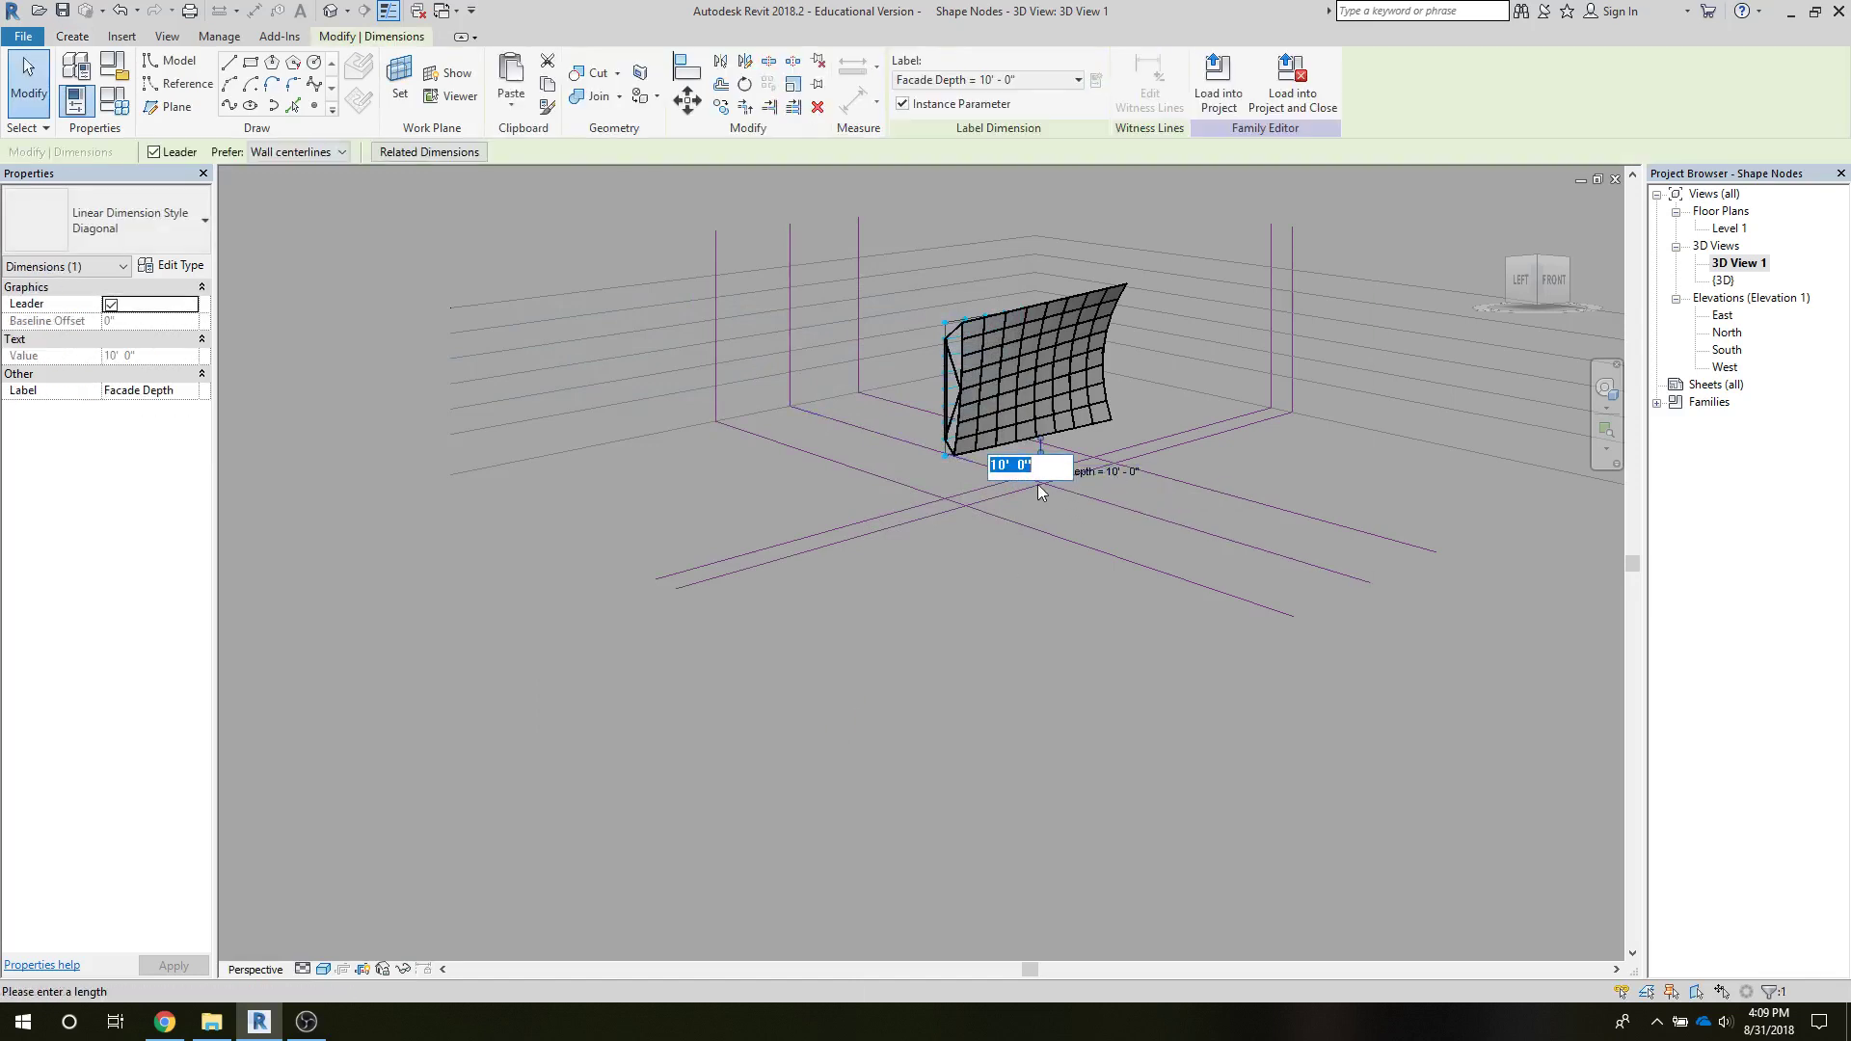
text(12)
double_click(995, 464)
text(20)
key(Return)
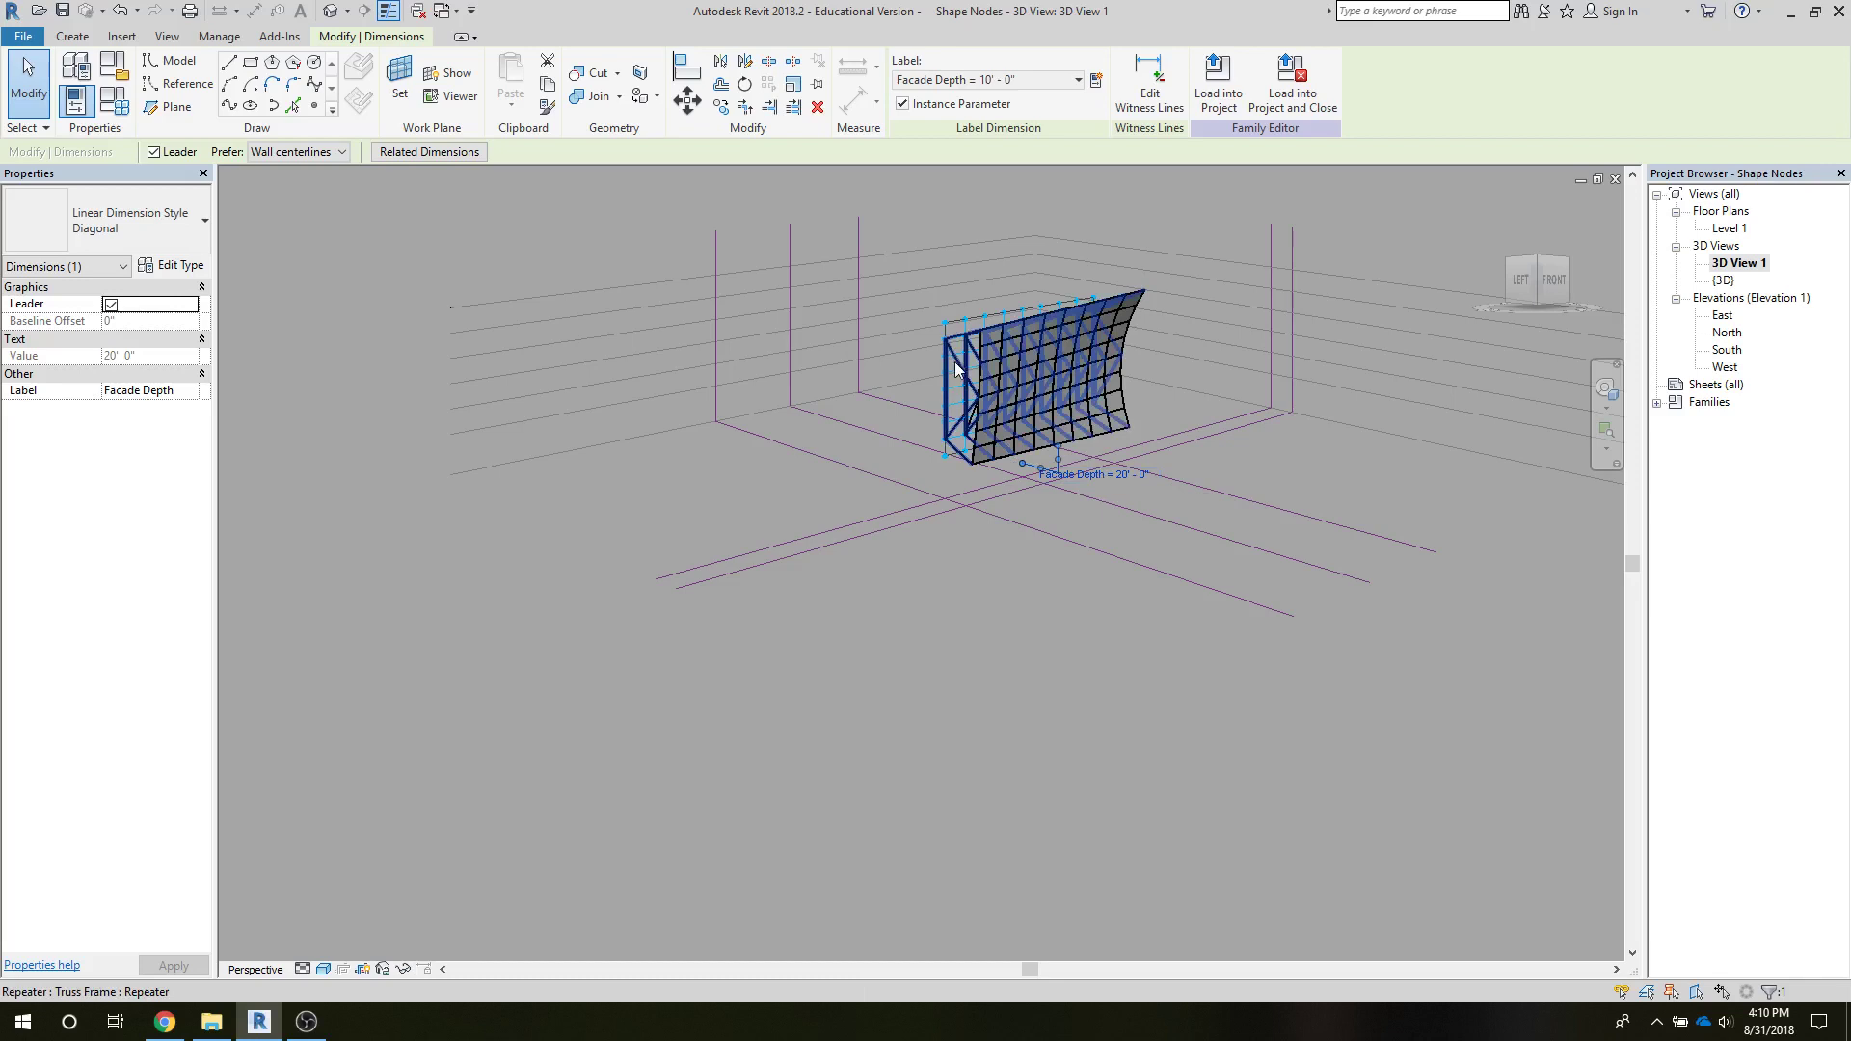
Deselect the dimension, switch back to Parking Mockup.rvt and open sheet A101 - Unnamed
click(482, 621)
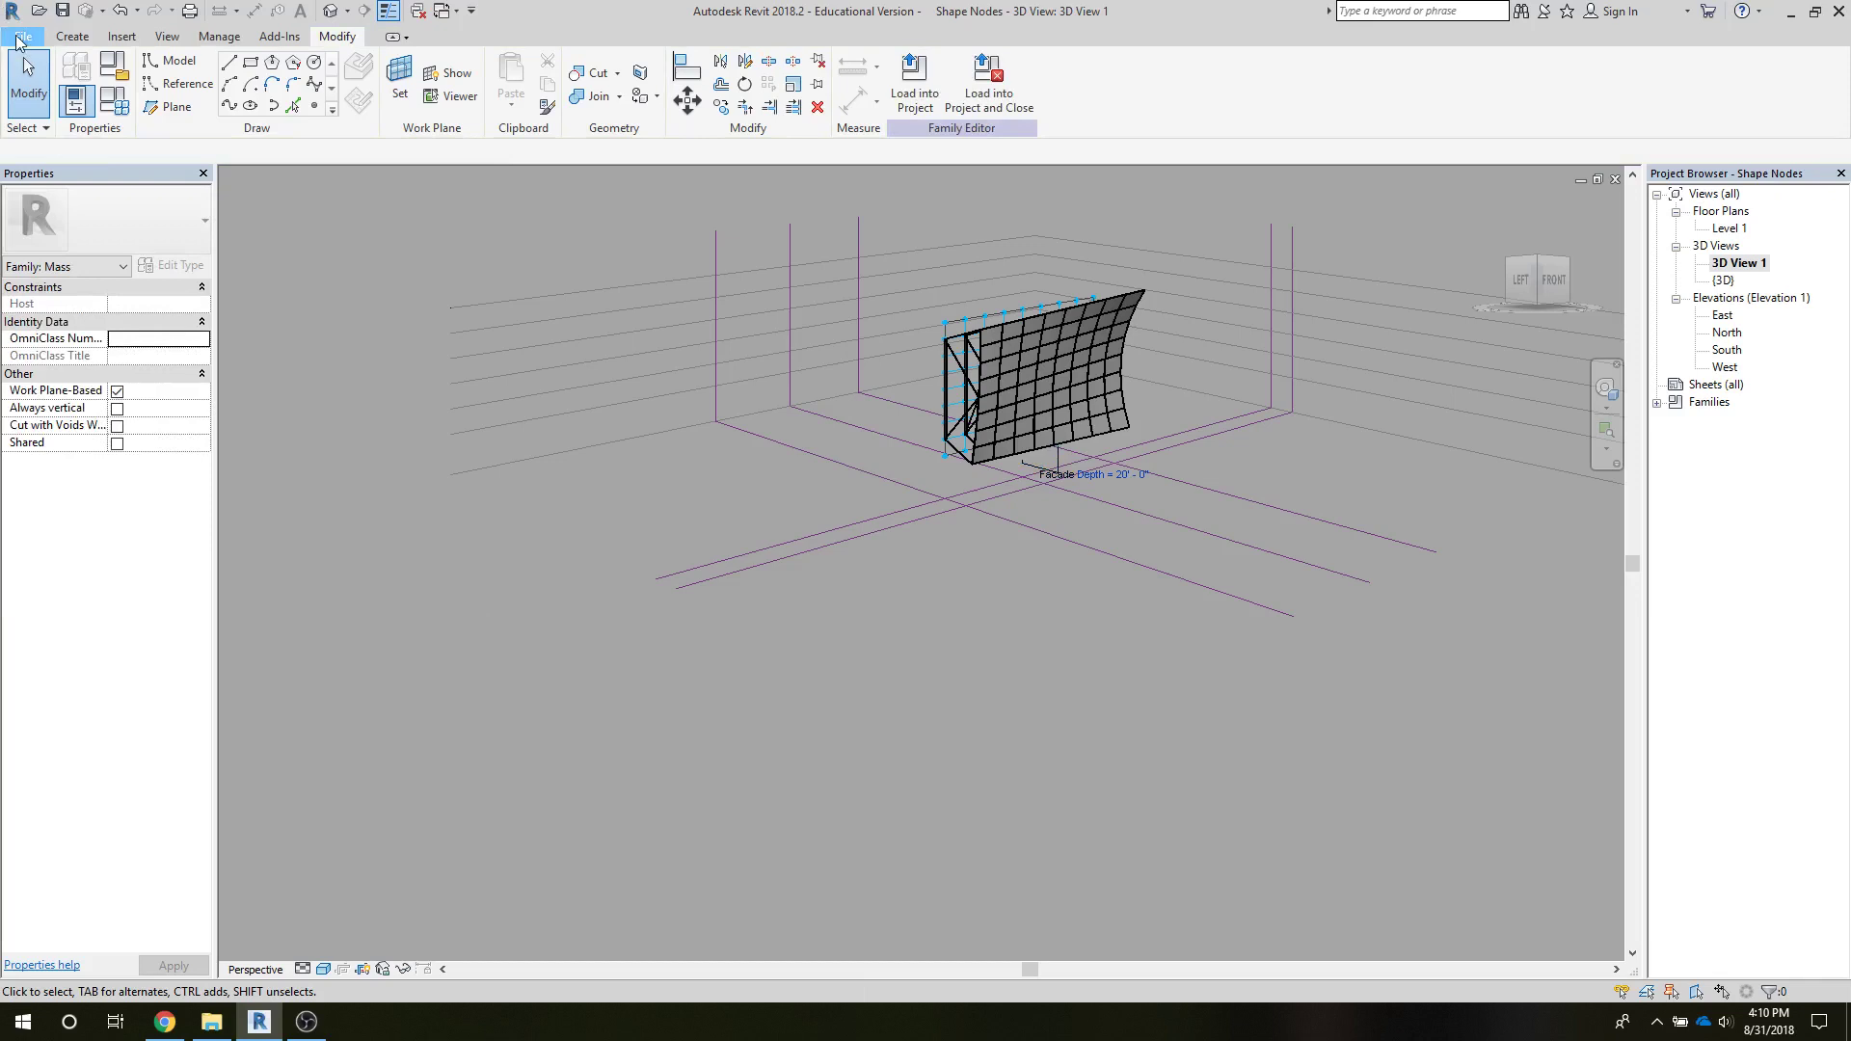
click(19, 38)
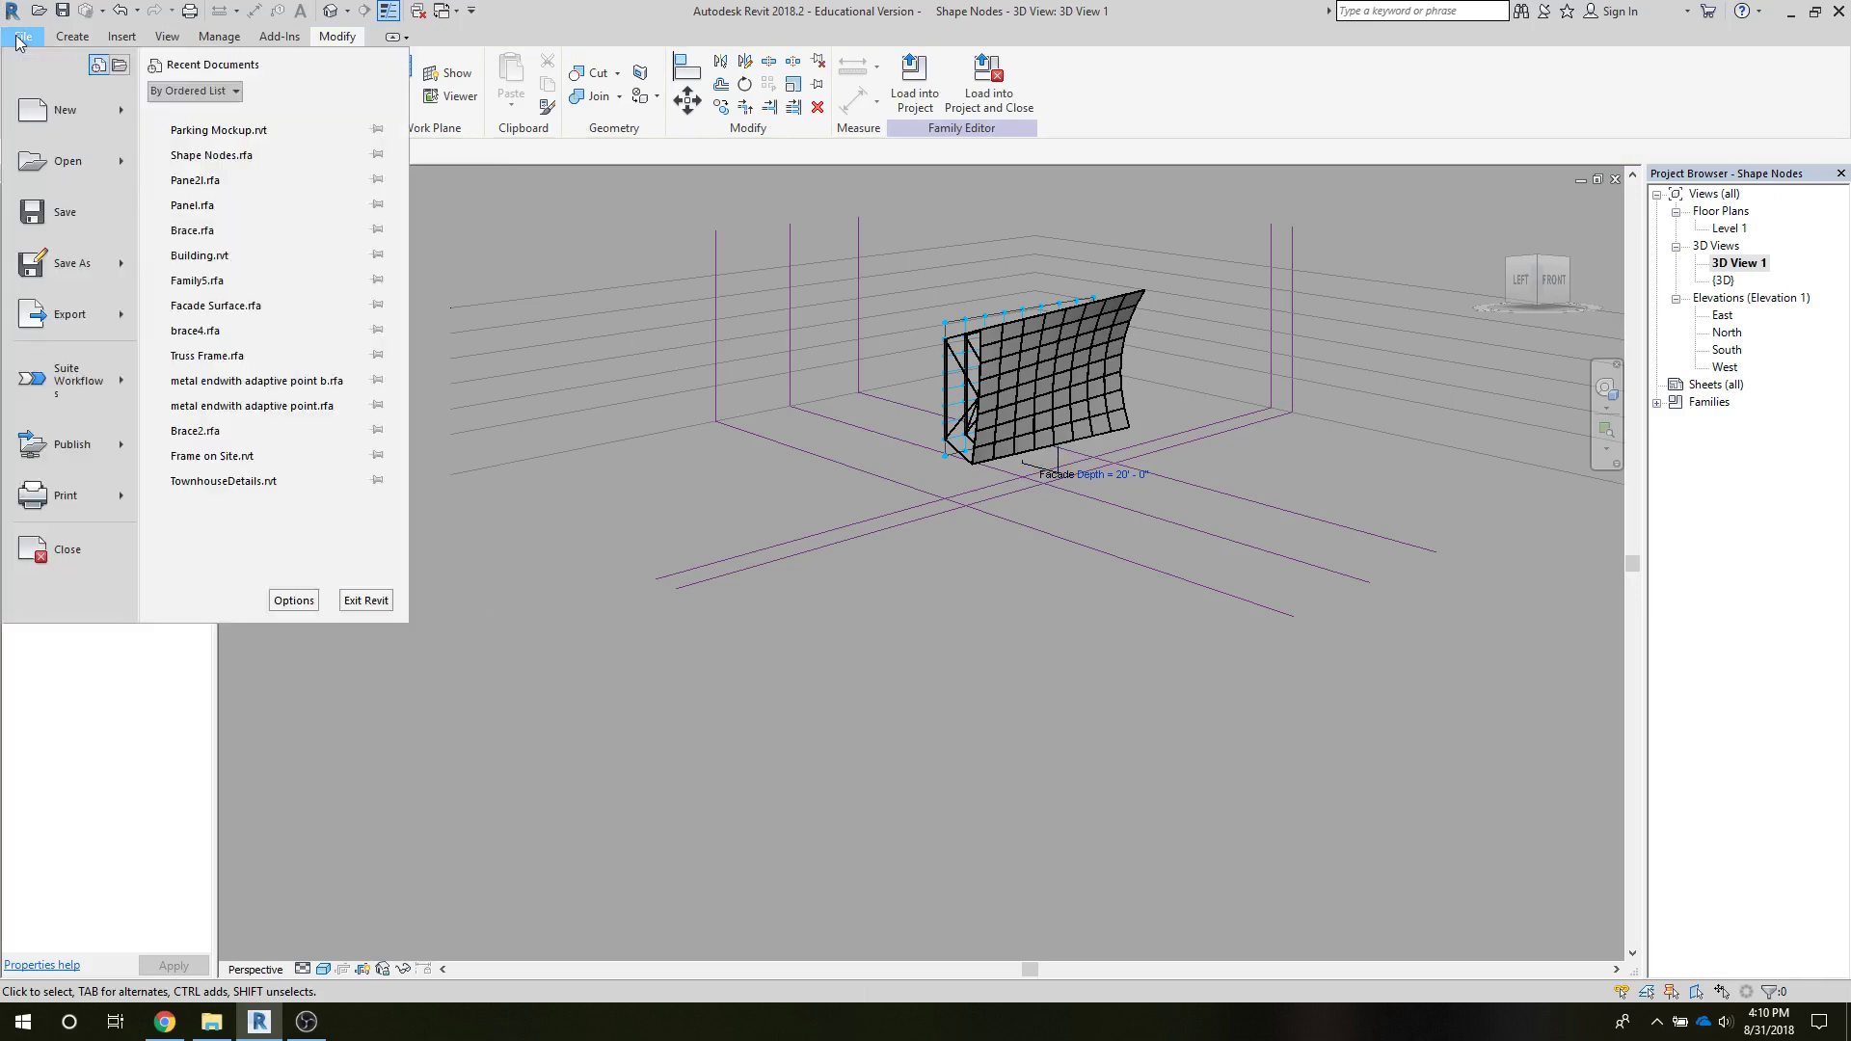
click(197, 130)
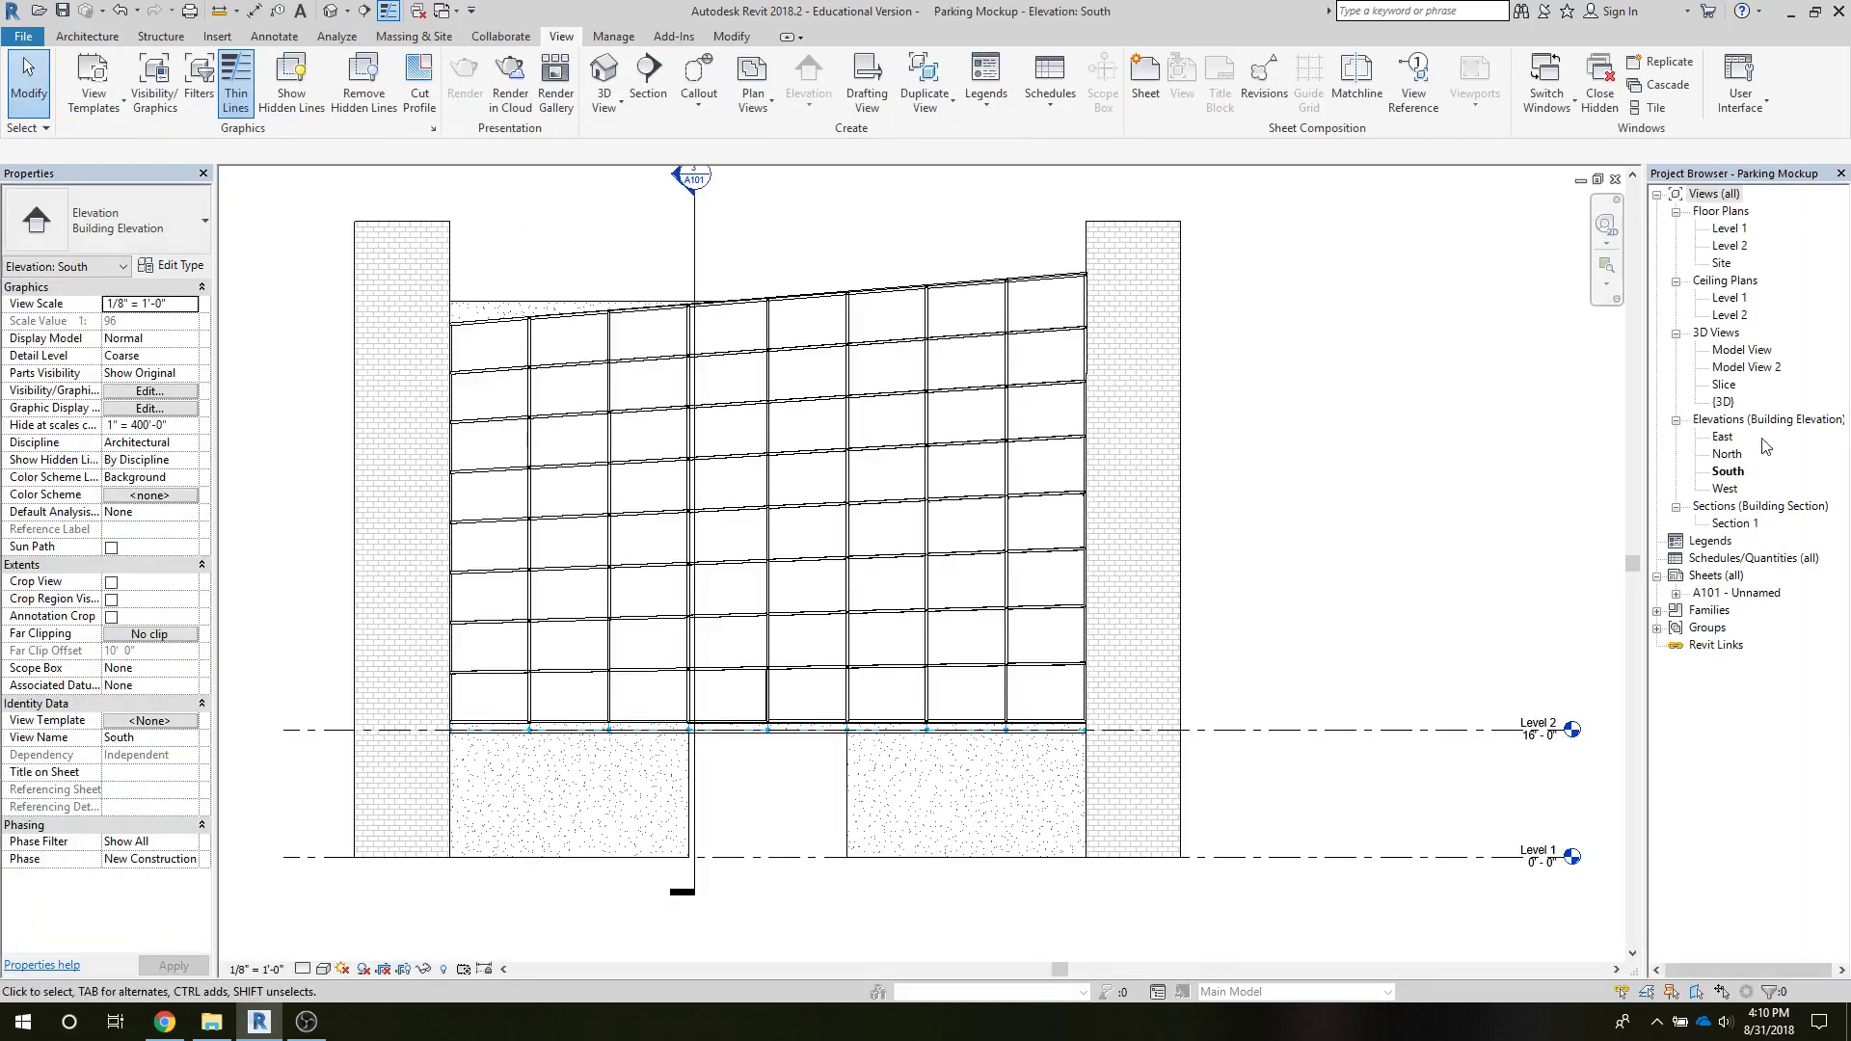
double_click(1729, 590)
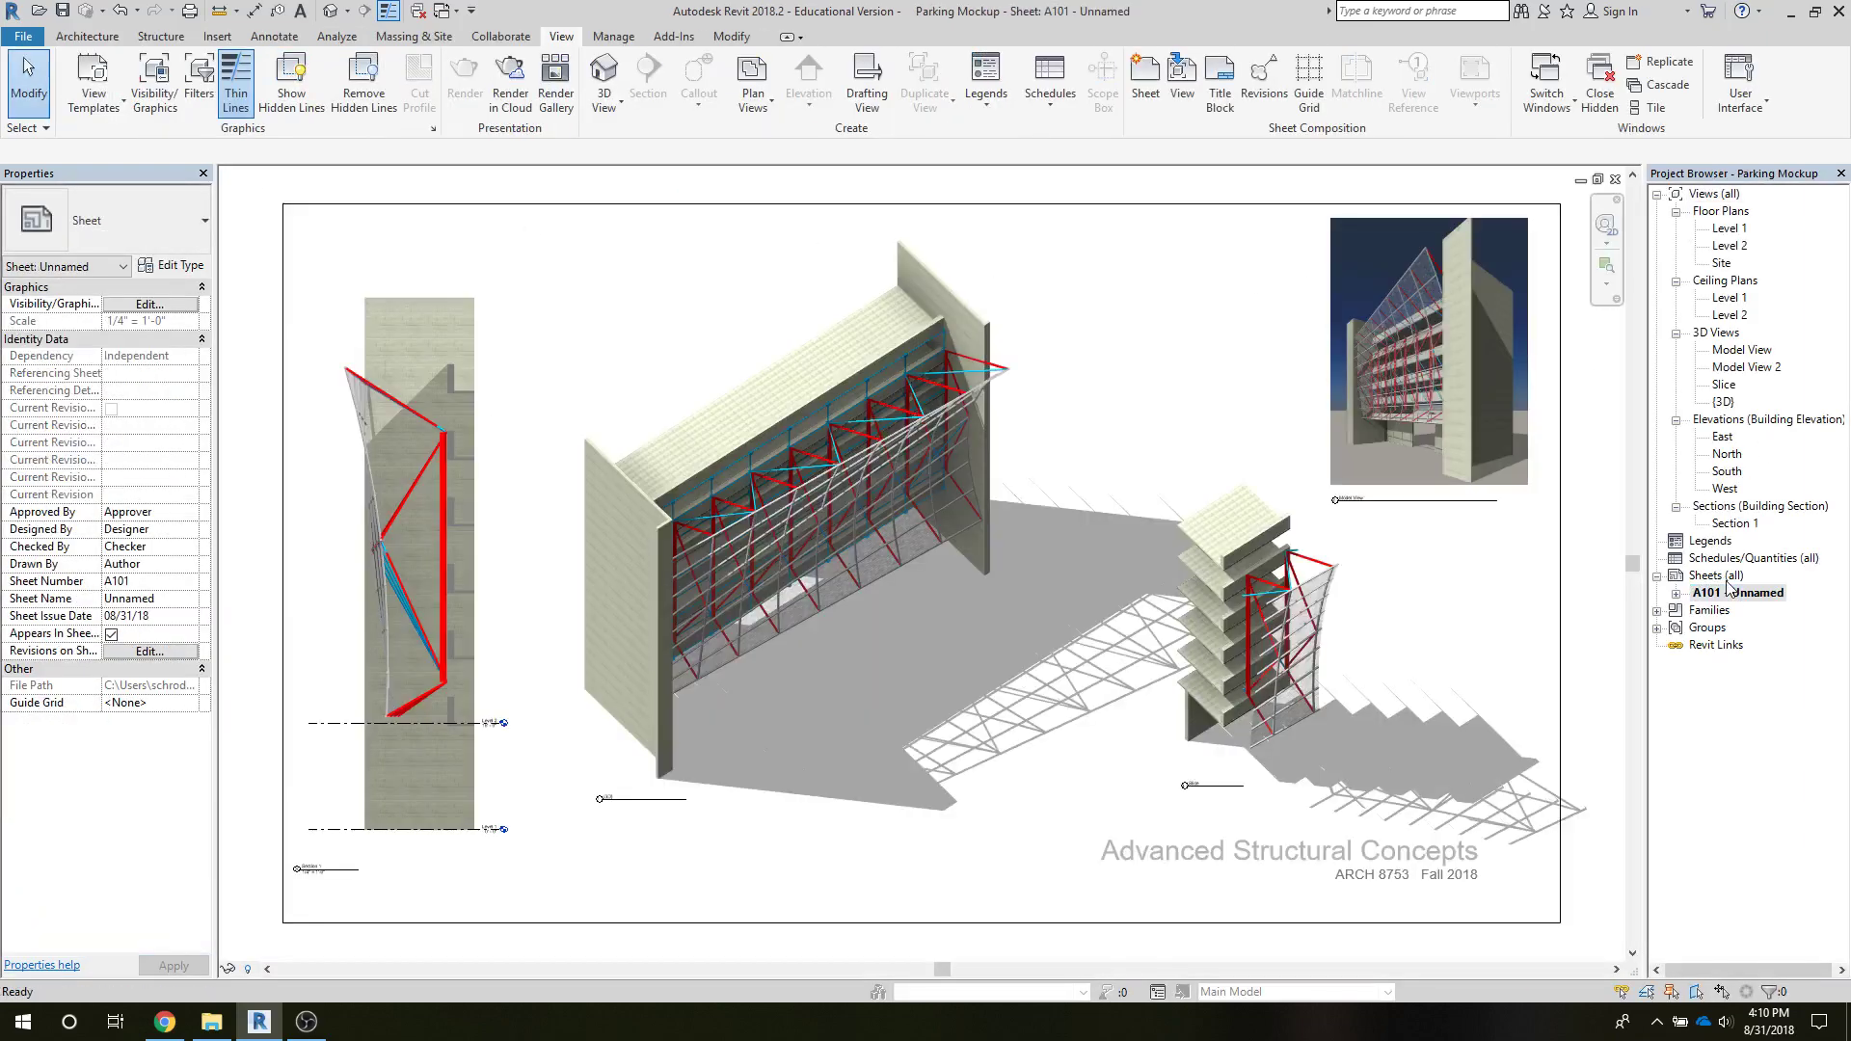